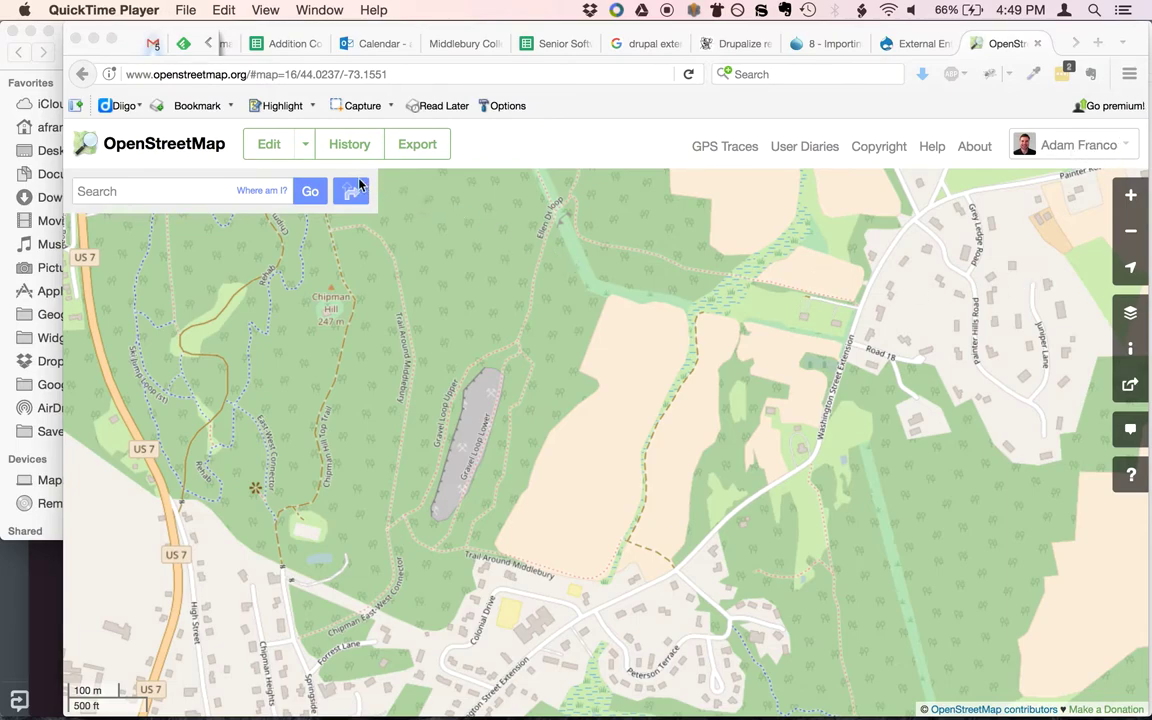
Open the displayed area around Chipman Hill in the map editor.
click(272, 148)
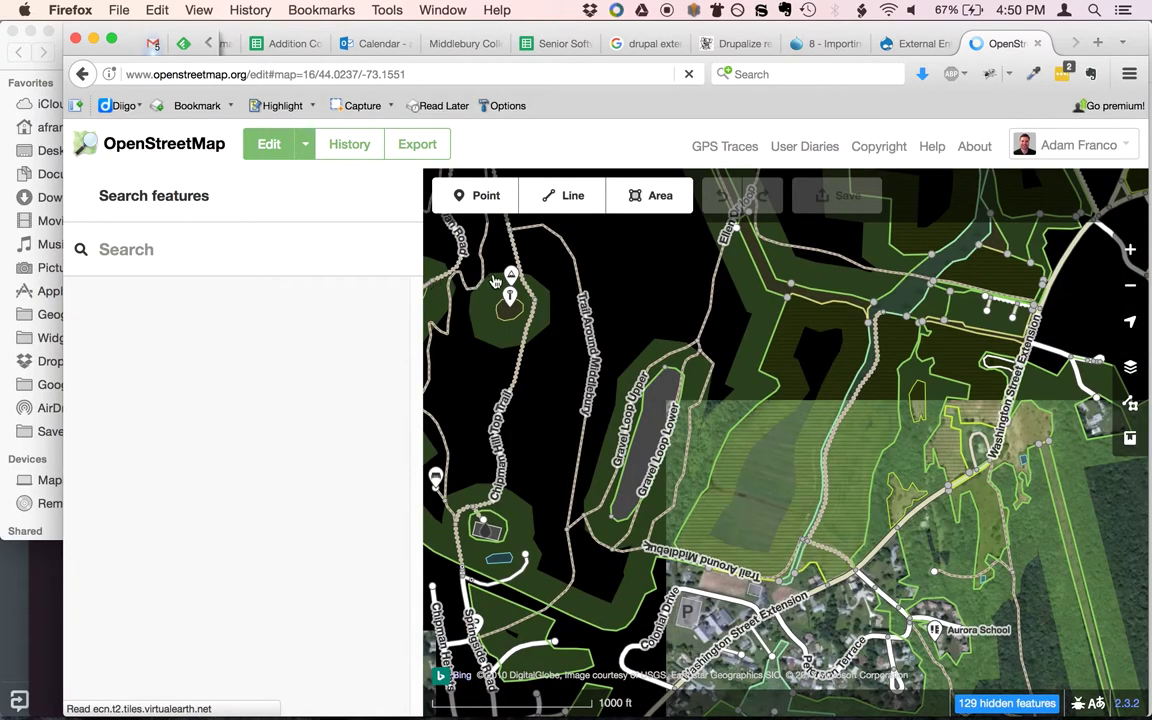
click(492, 279)
click(505, 280)
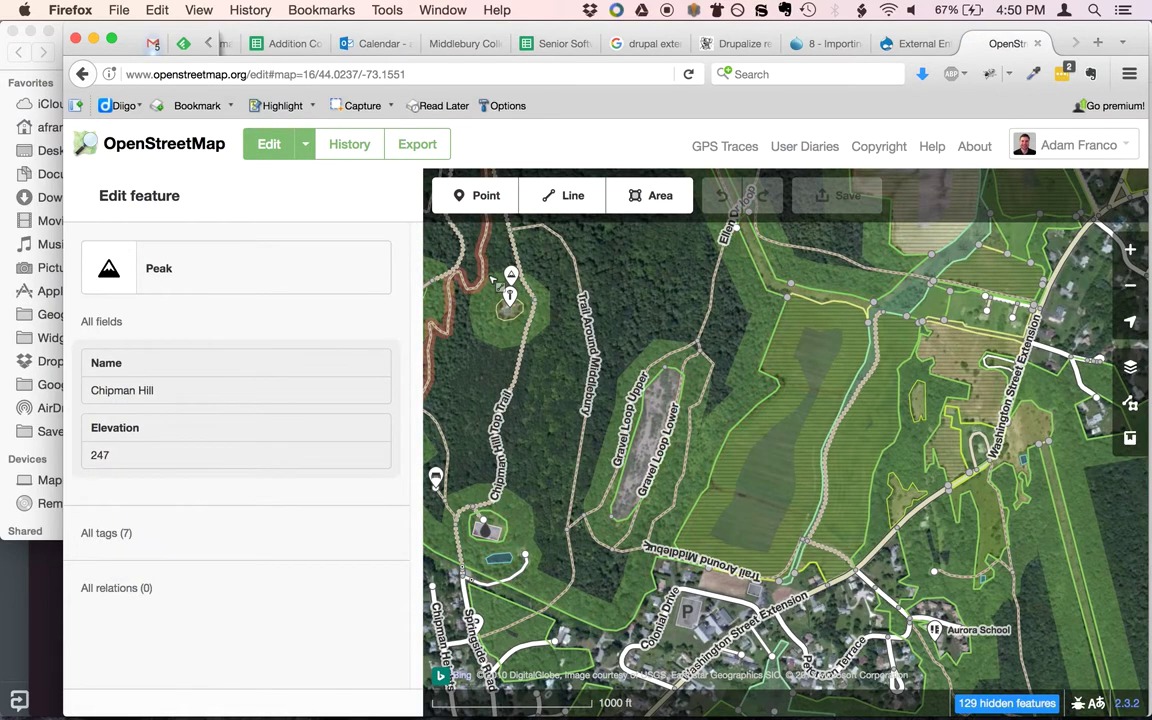
Switch to Finder and load the GPX file 2016-04-16_13-56_Sat.gpx as a track overlay on the map being edited.
key(super+Tab)
key(super+Tab)
key(super+Tab)
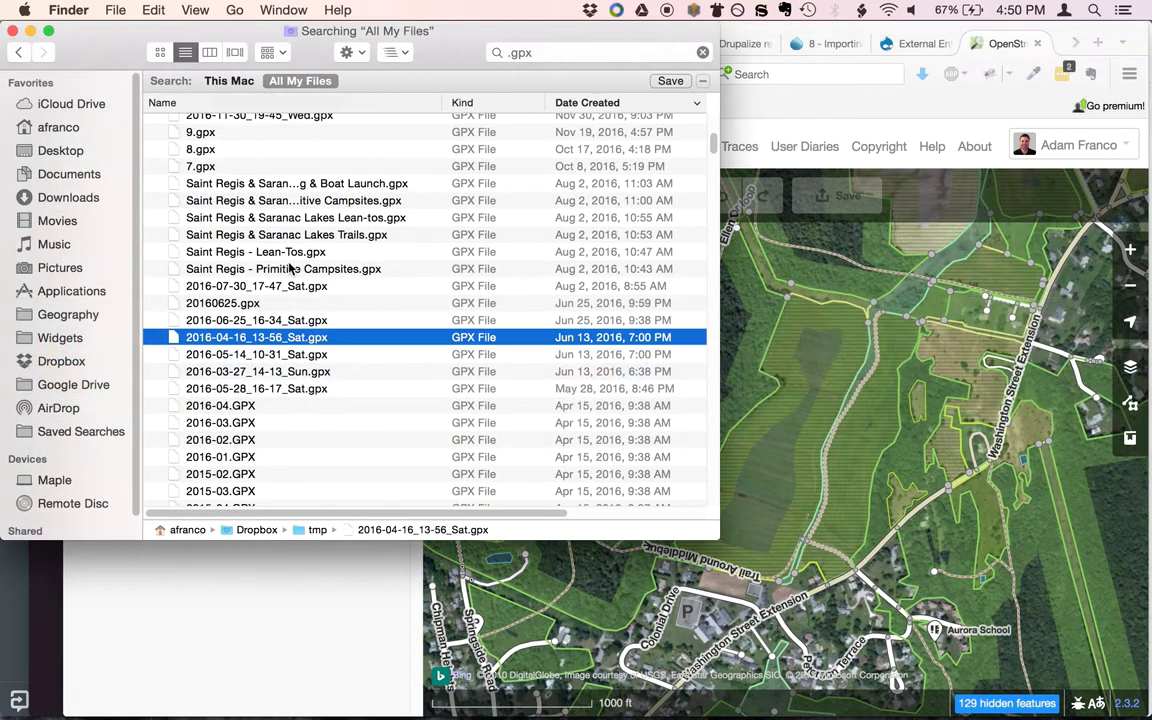
click(237, 304)
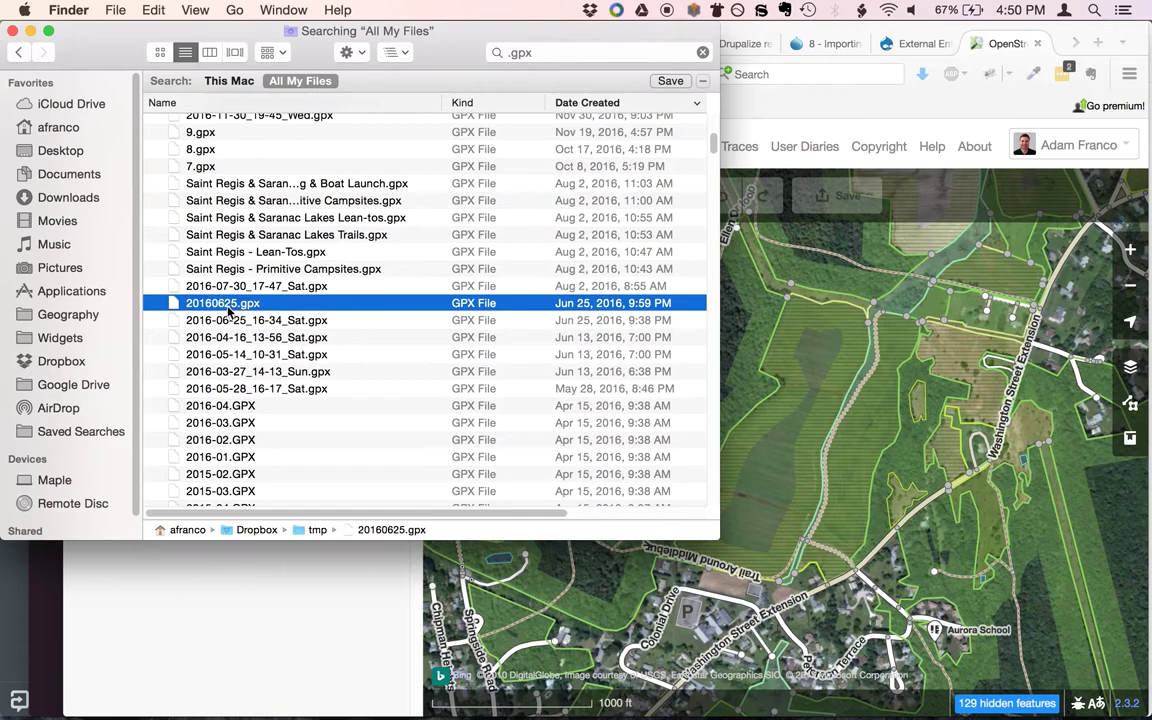
drag(204, 312, 795, 360)
key(super+Tab)
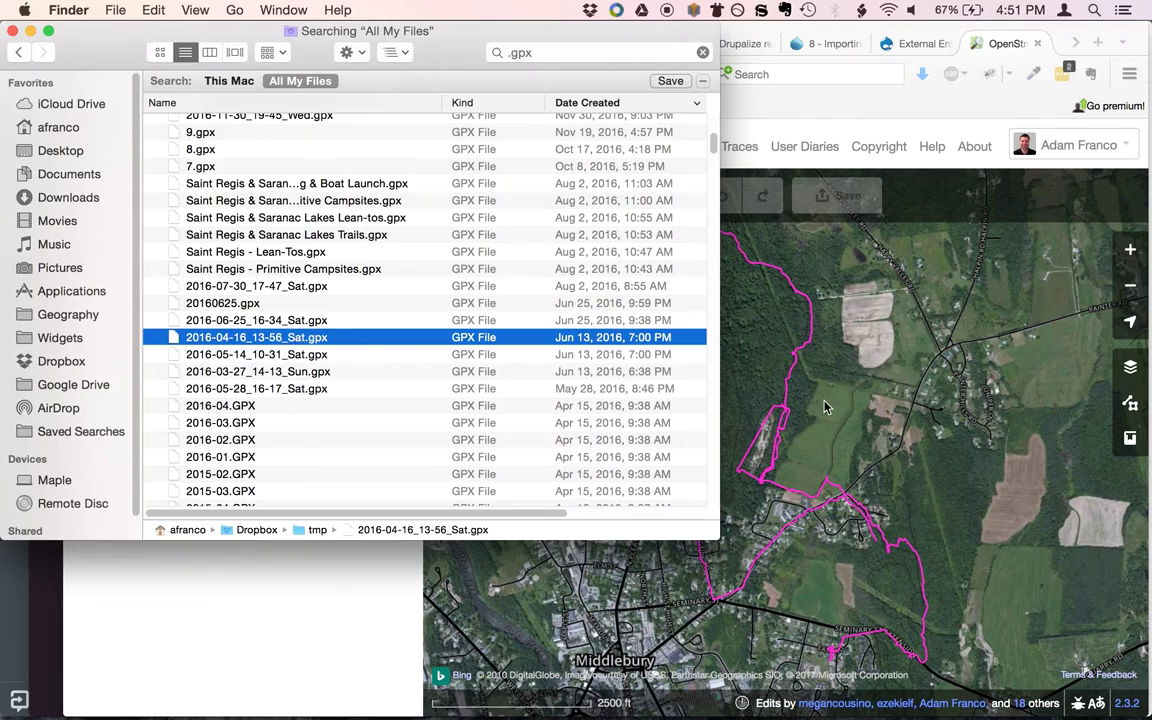
Return to Firefox and examine the GPX track where it runs beside the gravel loops.
drag(826, 447, 826, 447)
click(279, 446)
click(790, 434)
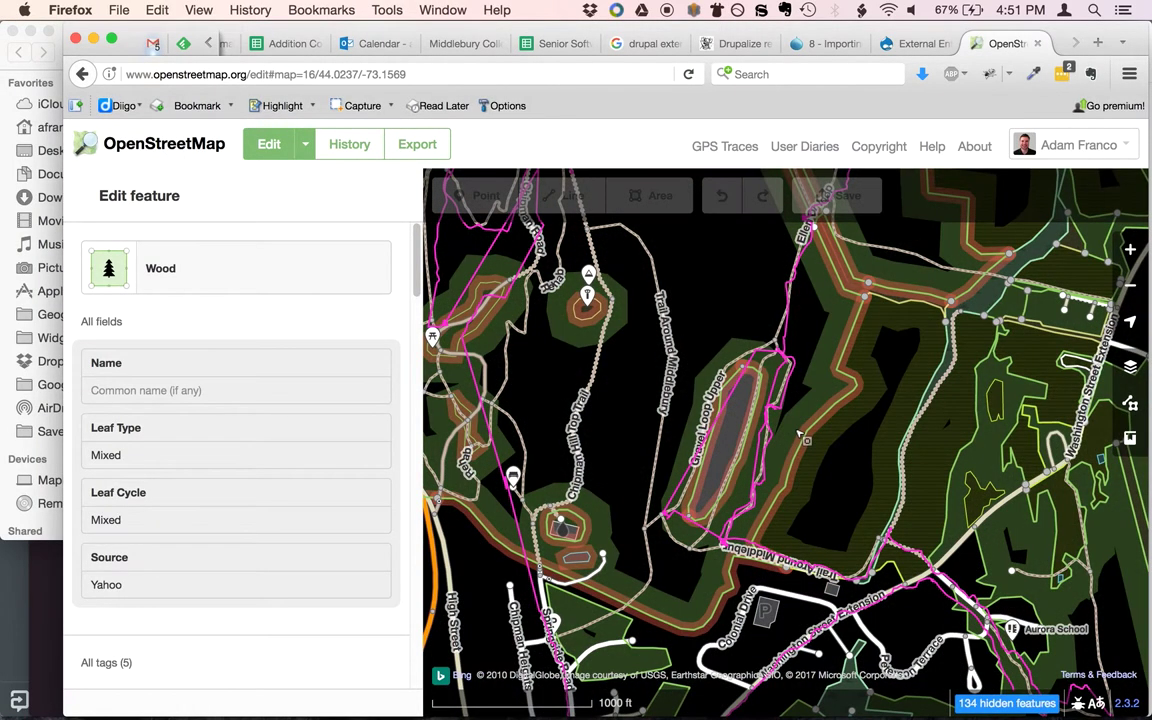
click(720, 393)
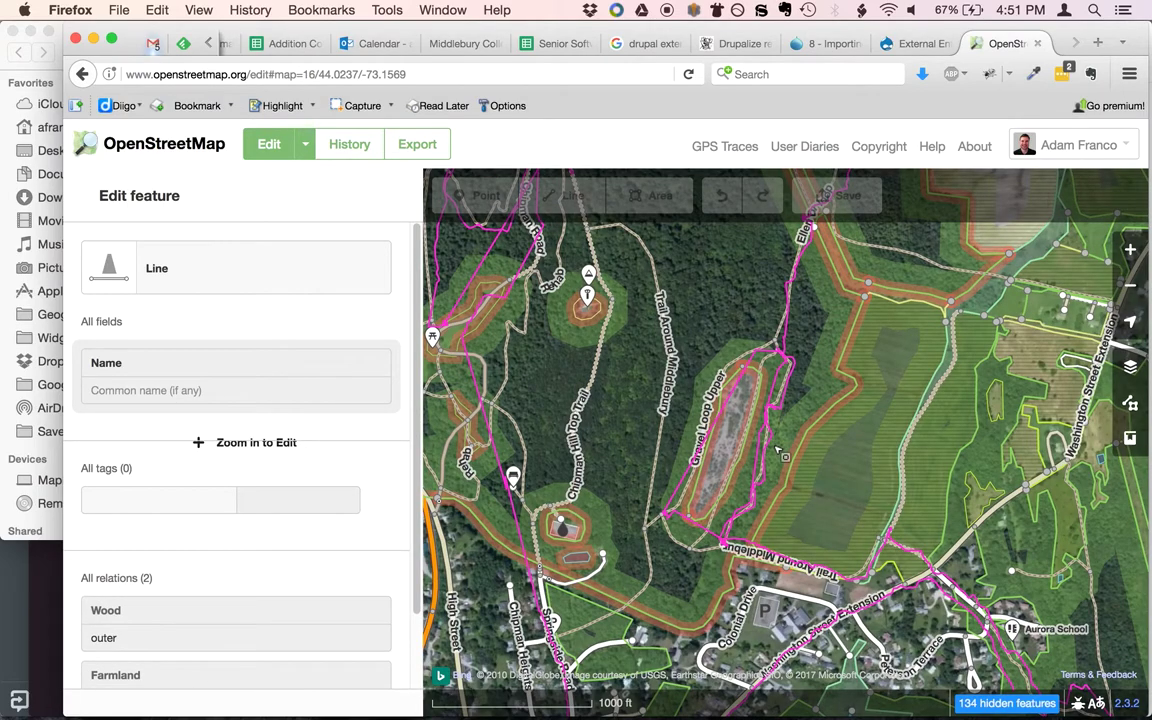
click(777, 451)
scroll(777, 451, up, 2)
scroll(777, 449, up, 1)
click(772, 443)
scroll(772, 443, up, 2)
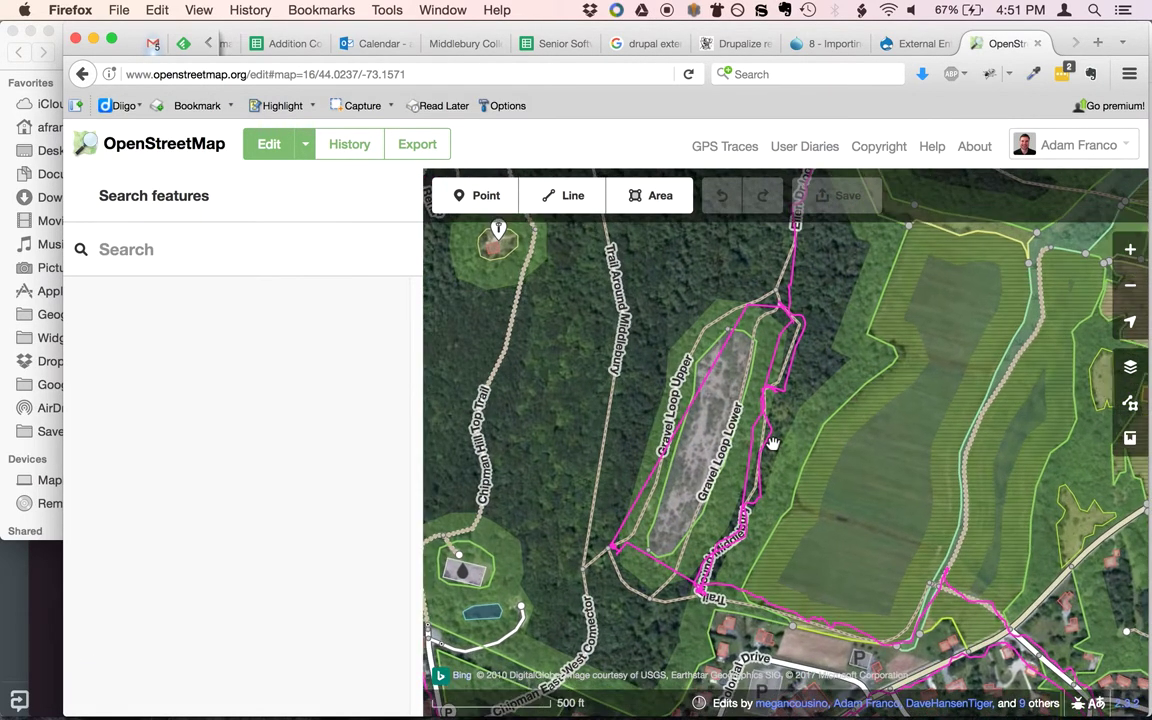
scroll(772, 443, up, 2)
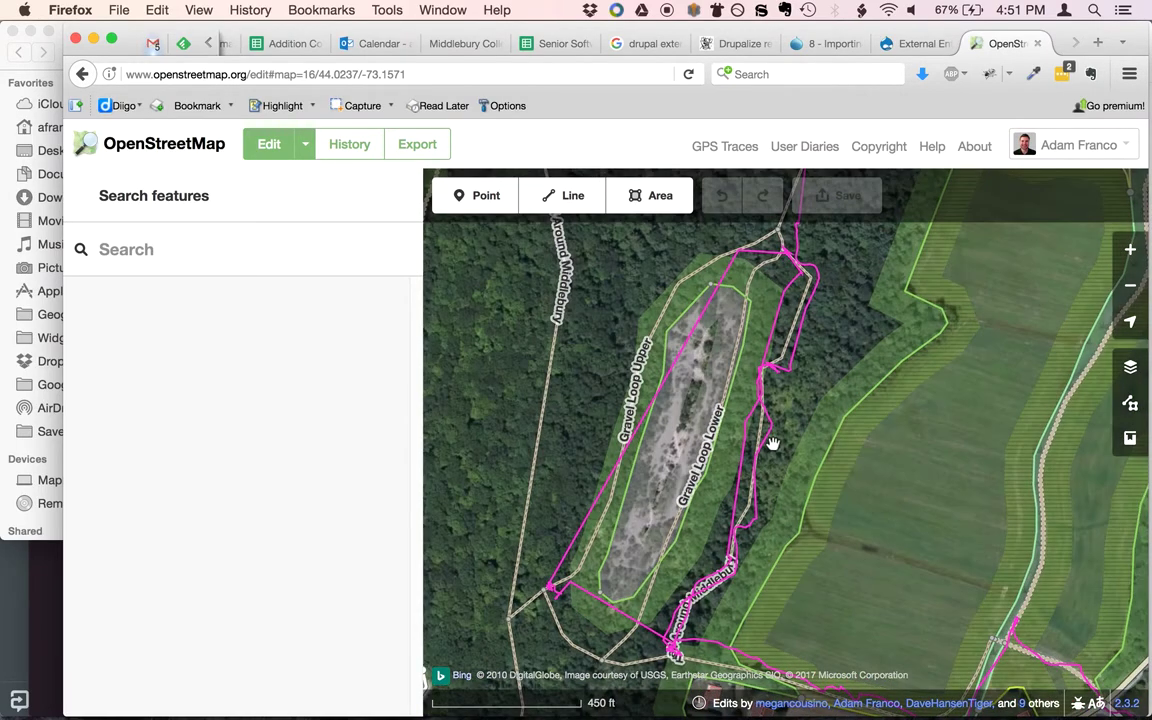
Compare the Trail Around Middlebury path with the GPX track along the east side of the gravel loops.
click(799, 322)
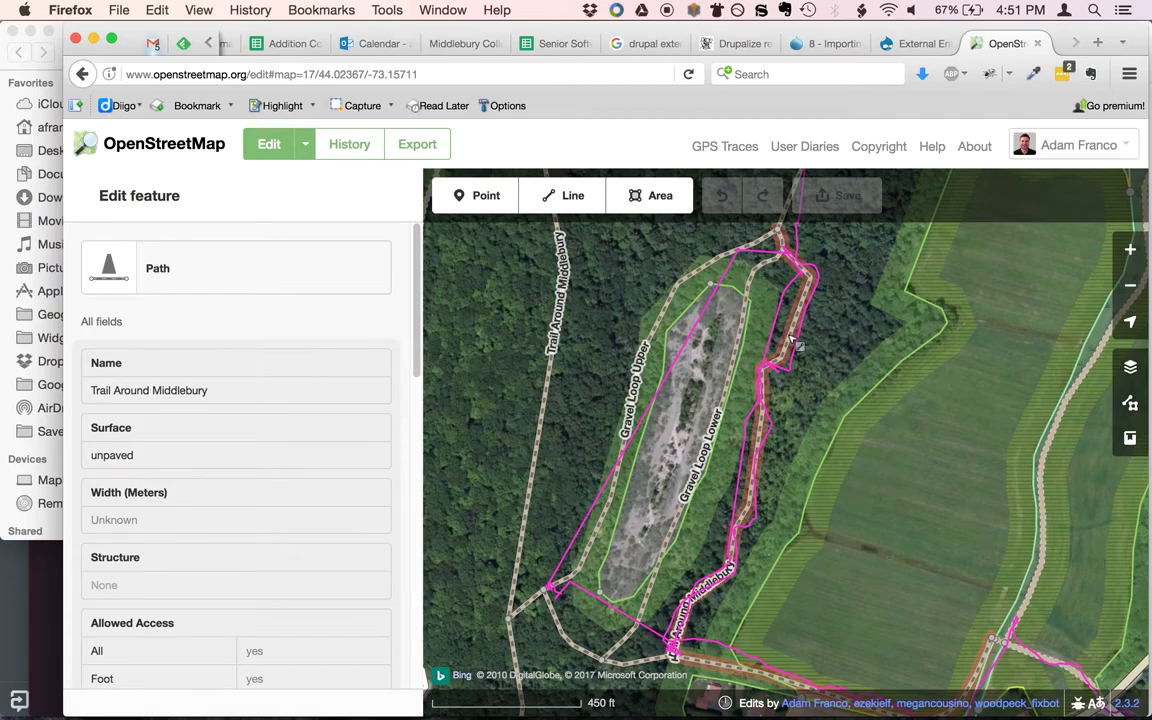
click(774, 337)
click(795, 330)
click(712, 290)
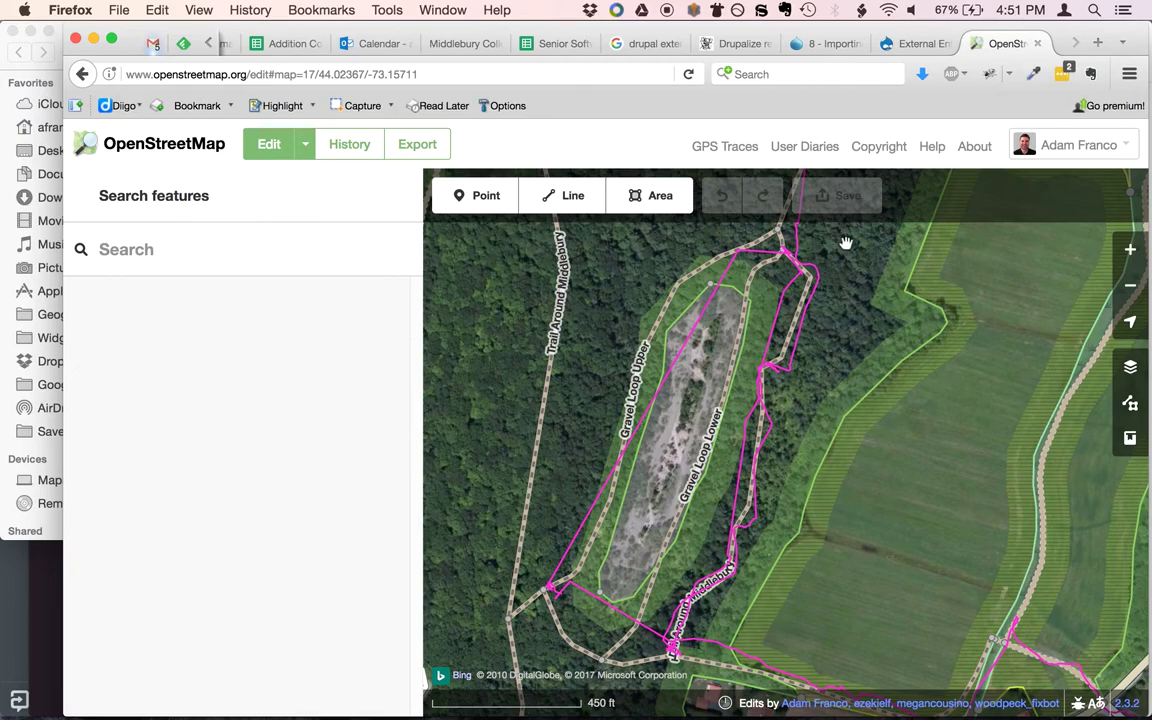
scroll(743, 352, right, 5)
scroll(743, 352, up, 4)
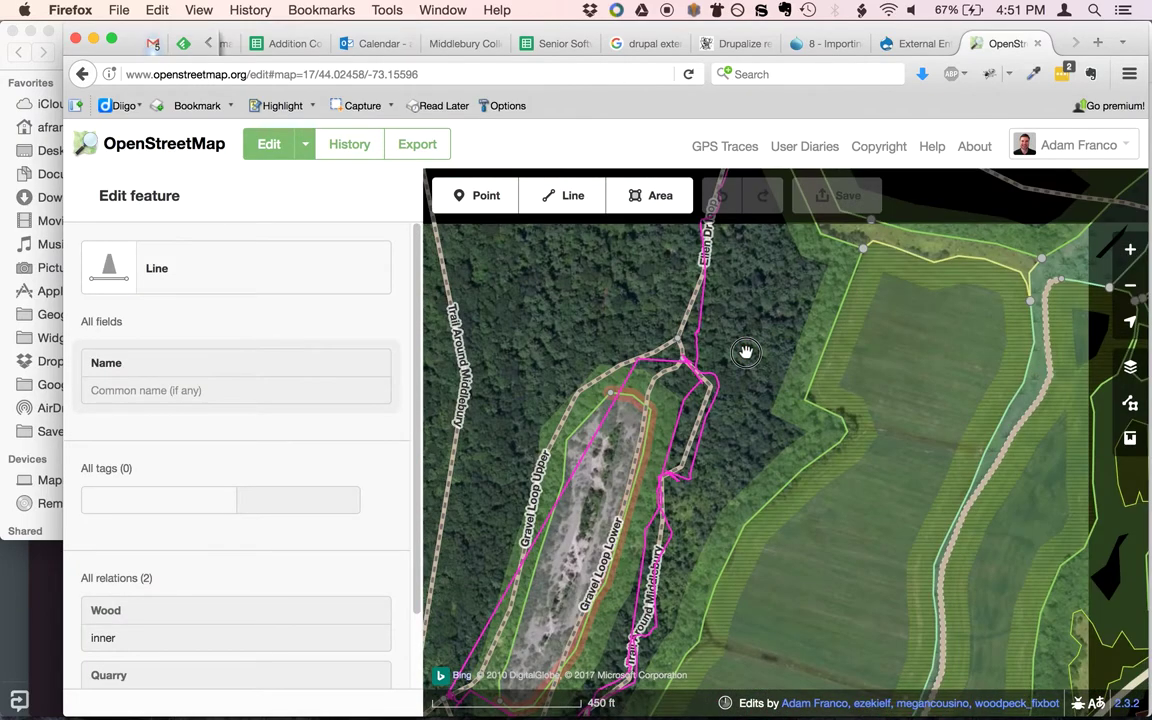
scroll(745, 350, down, 3)
scroll(745, 350, left, 3)
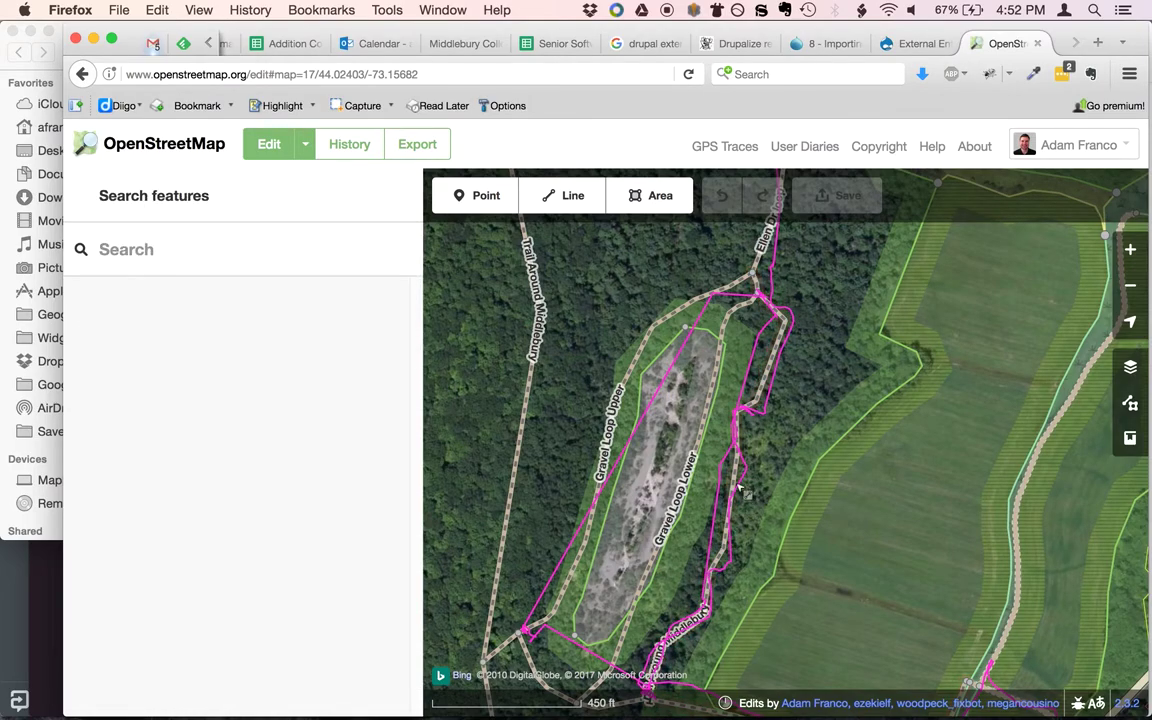
Adjust the bend vertex of the Trail Around Middlebury path east of Gravel Loop Lower against the GPX track.
click(771, 370)
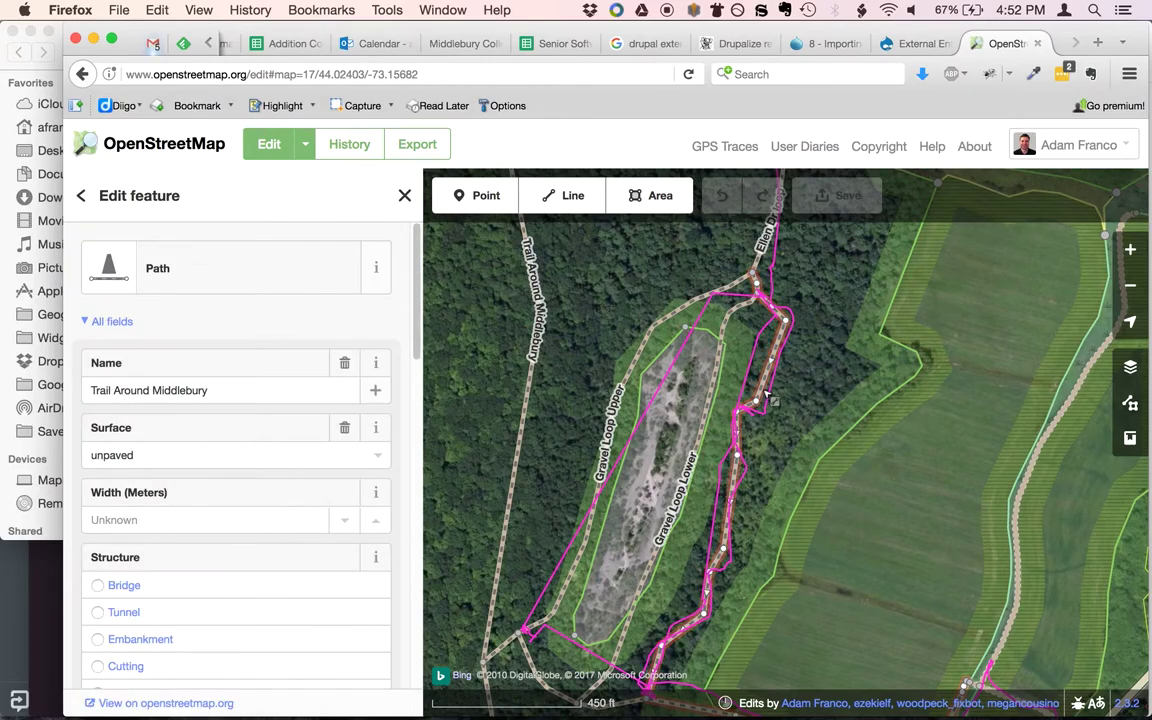
click(759, 378)
key(super+BackSpace)
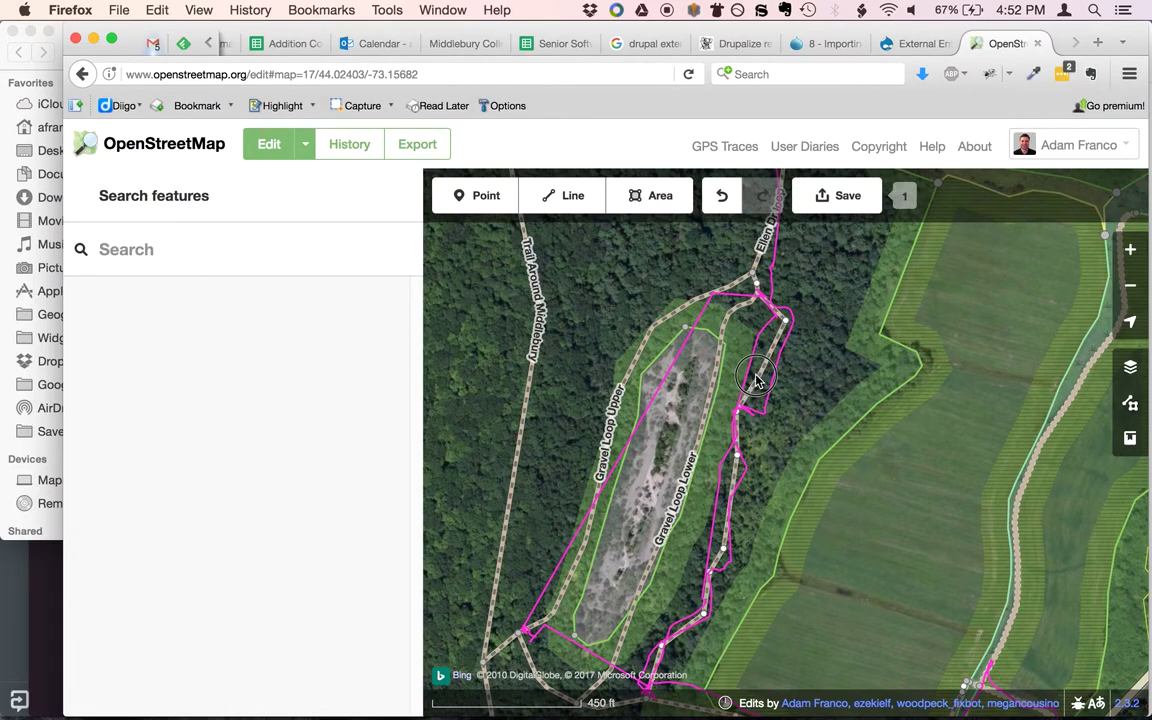
click(758, 379)
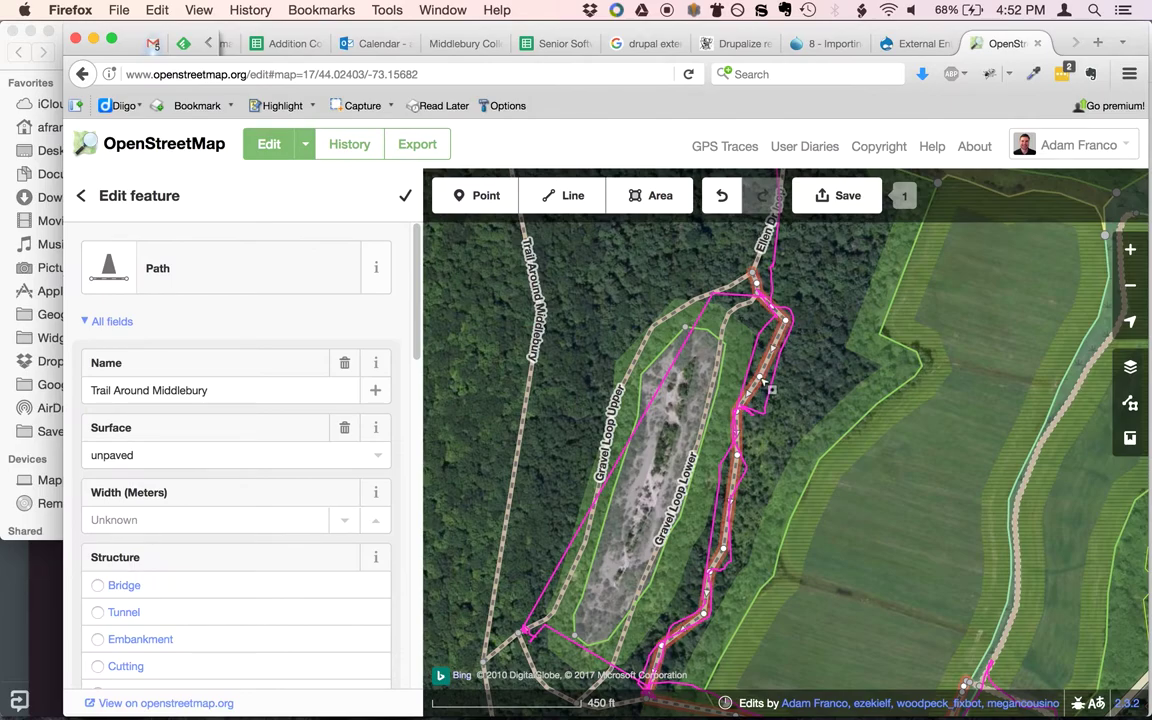
key(Escape)
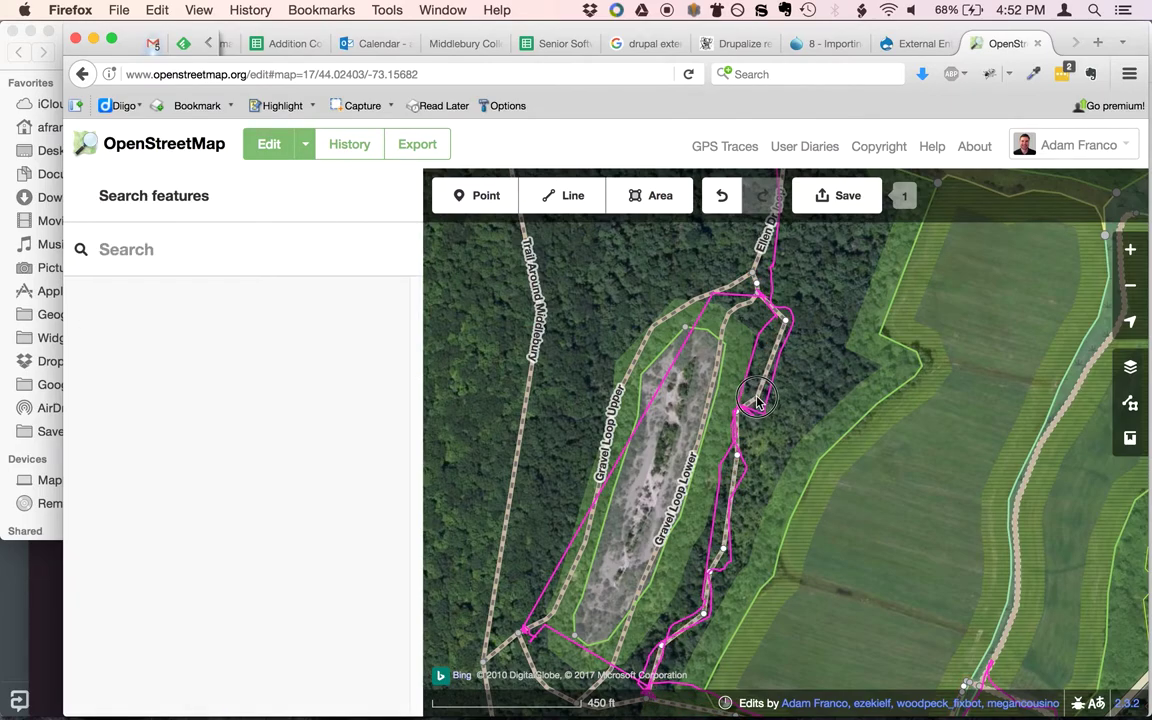
click(726, 532)
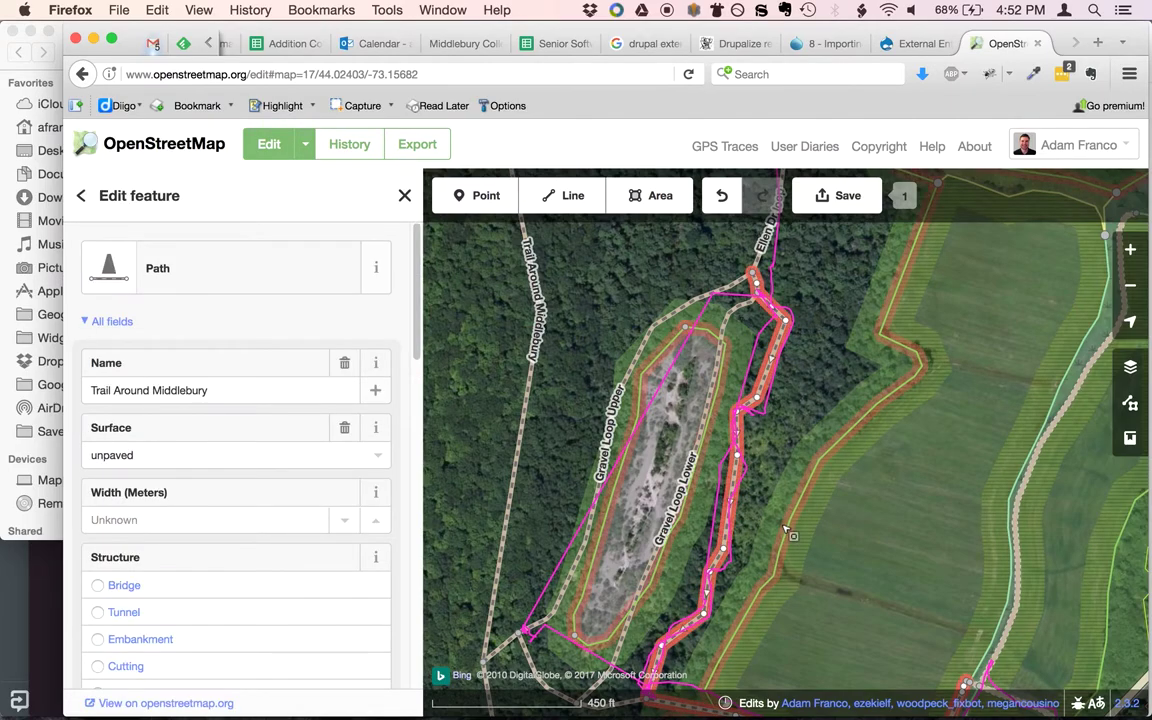
Draw a six-point line from the Ellen Dr loop path southeast through the woods into the field, bending south to its end.
drag(842, 273, 645, 463)
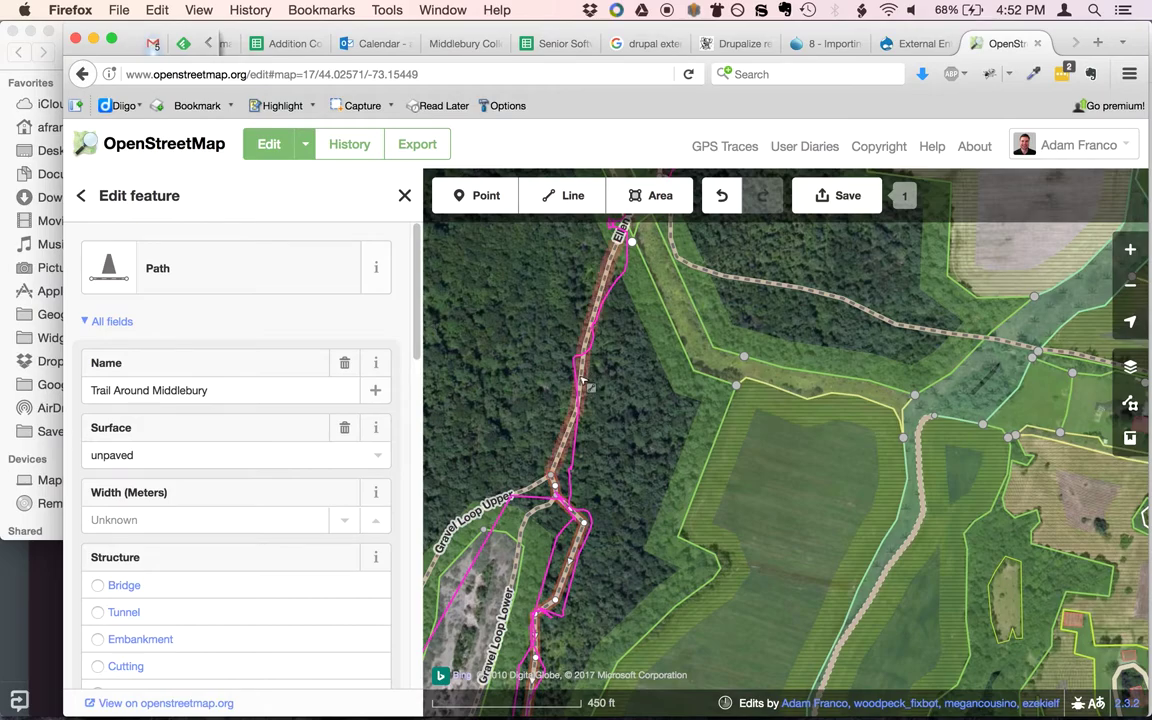
click(586, 378)
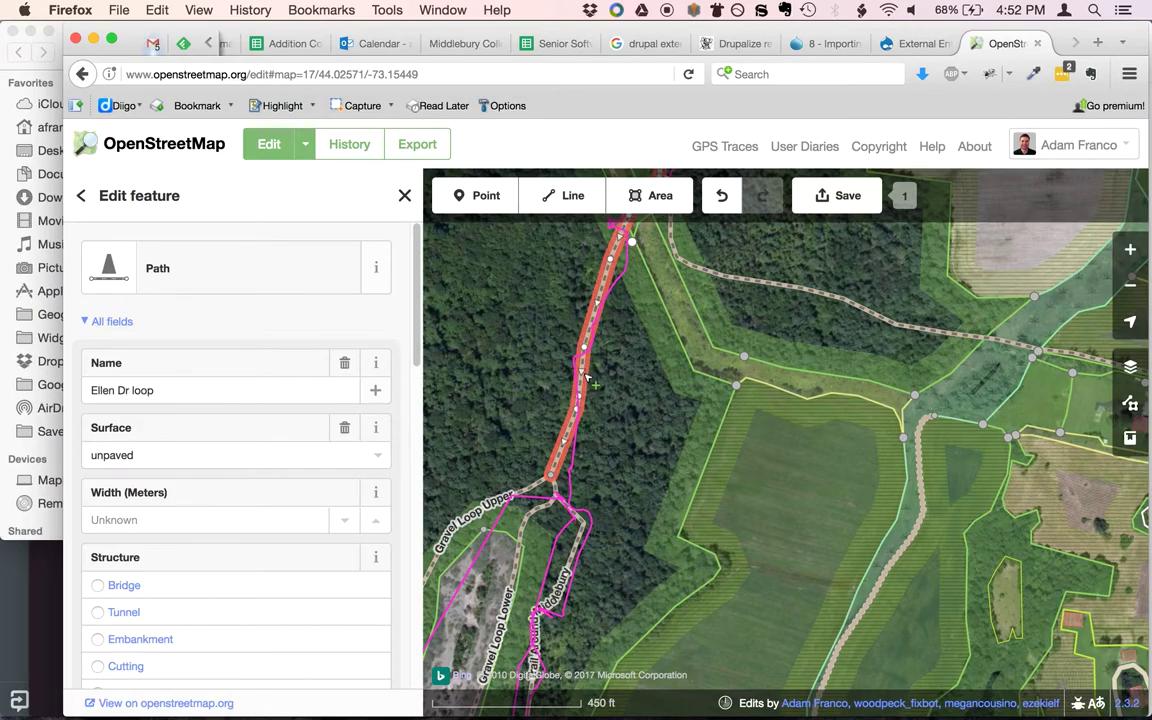
click(555, 197)
click(610, 258)
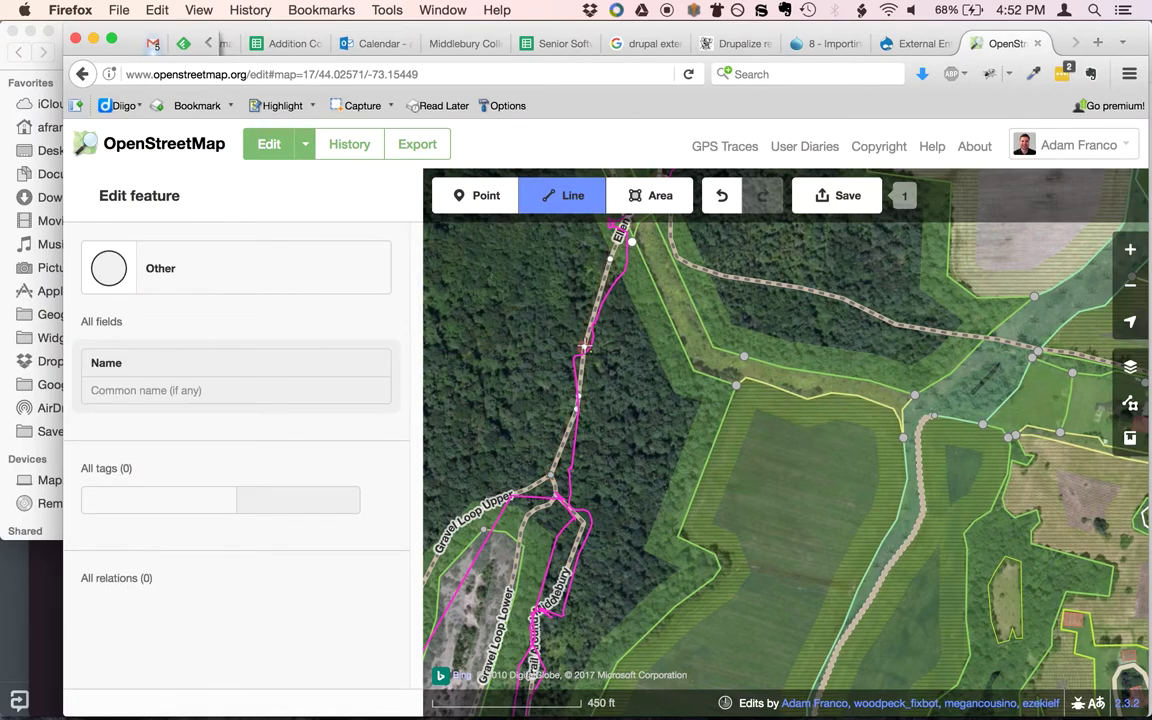
click(650, 394)
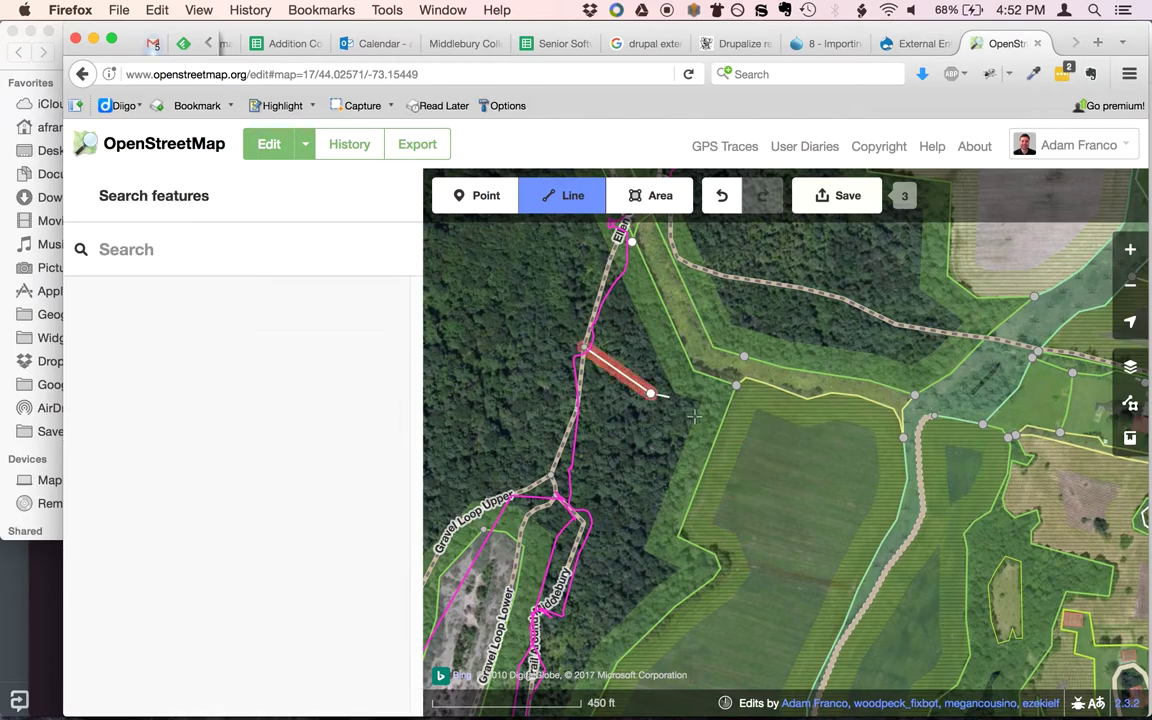
click(753, 437)
click(808, 480)
click(780, 573)
click(760, 621)
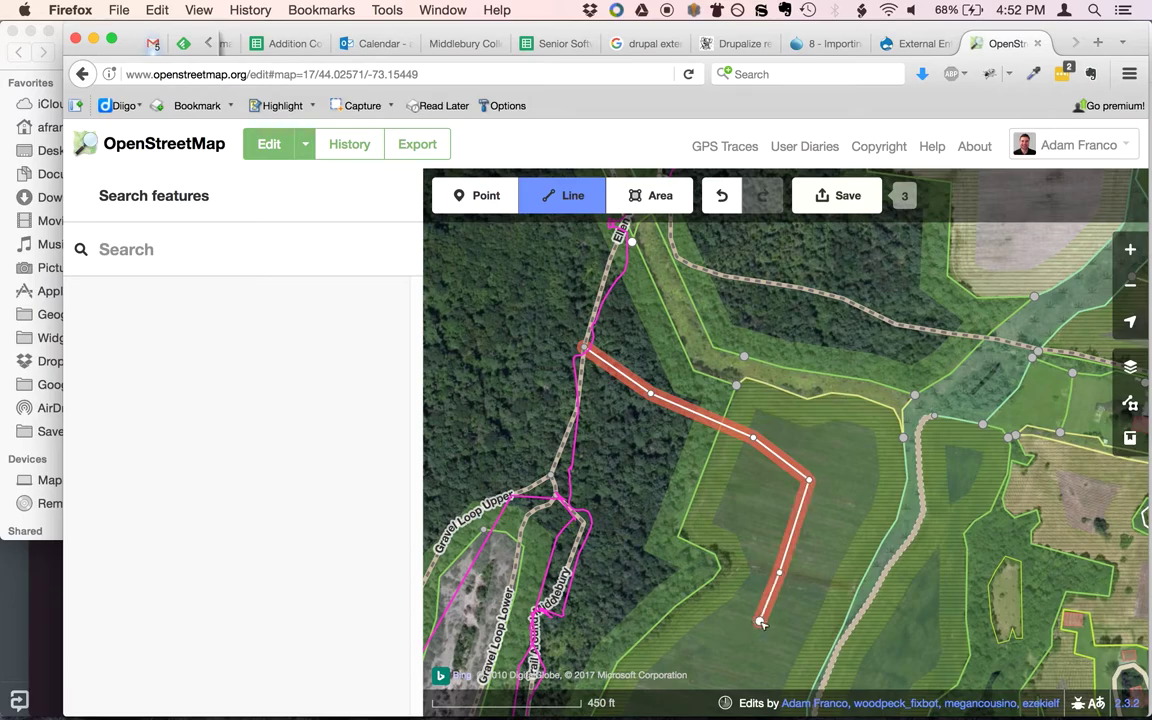
click(760, 621)
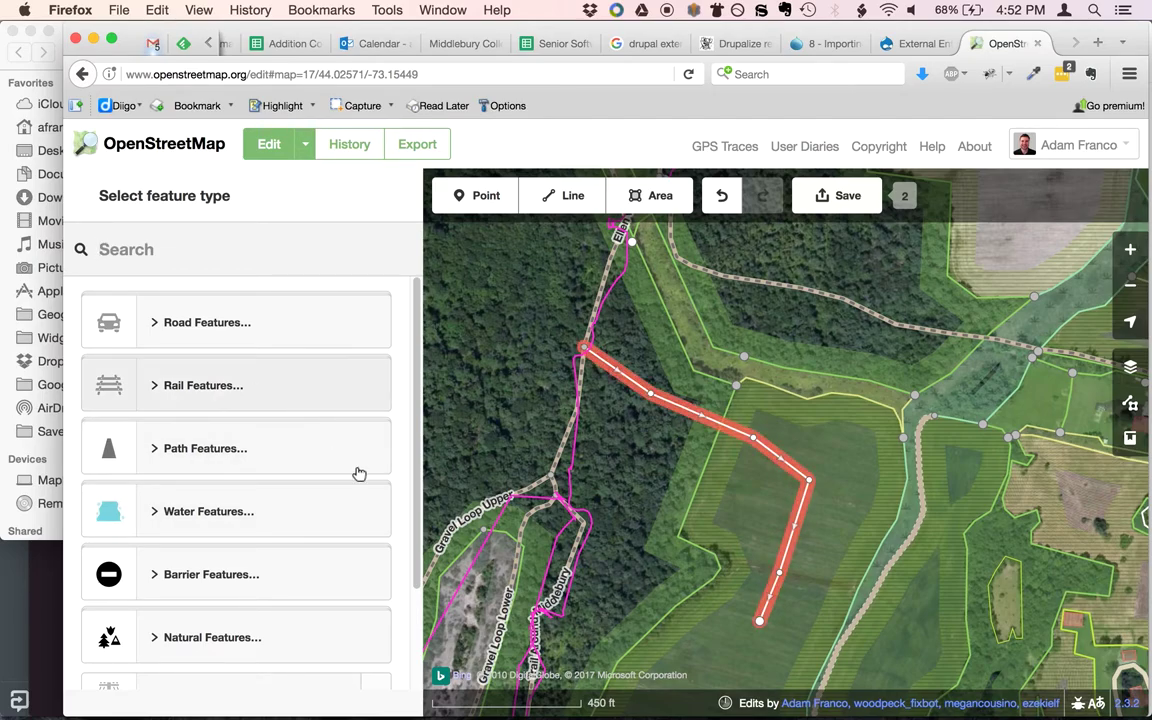
Classify the new line as a Path and name it Example Path.
click(288, 455)
scroll(257, 537, down, 5)
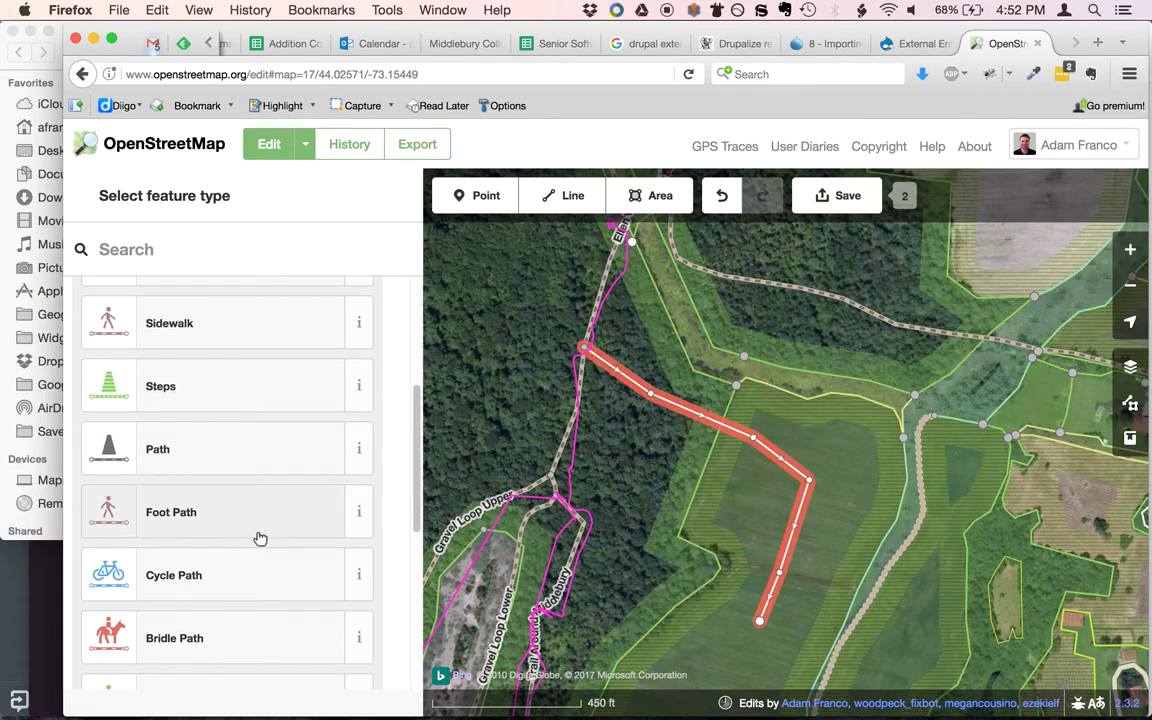
click(263, 452)
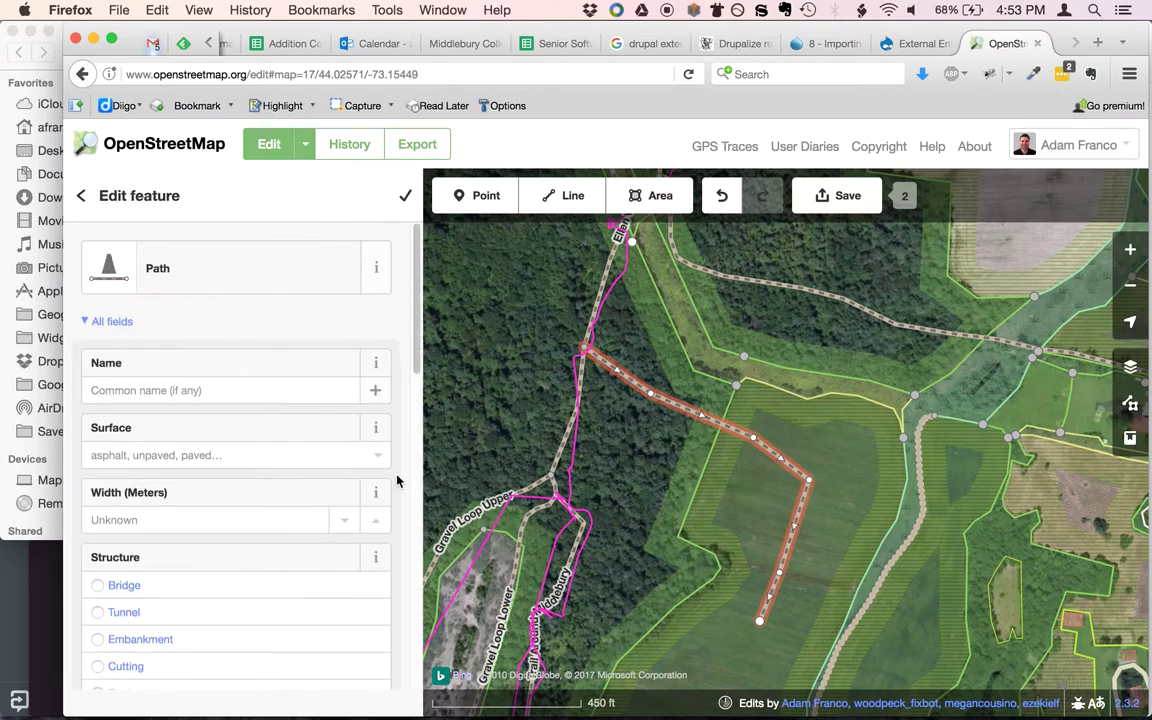
click(200, 381)
text(Example Path)
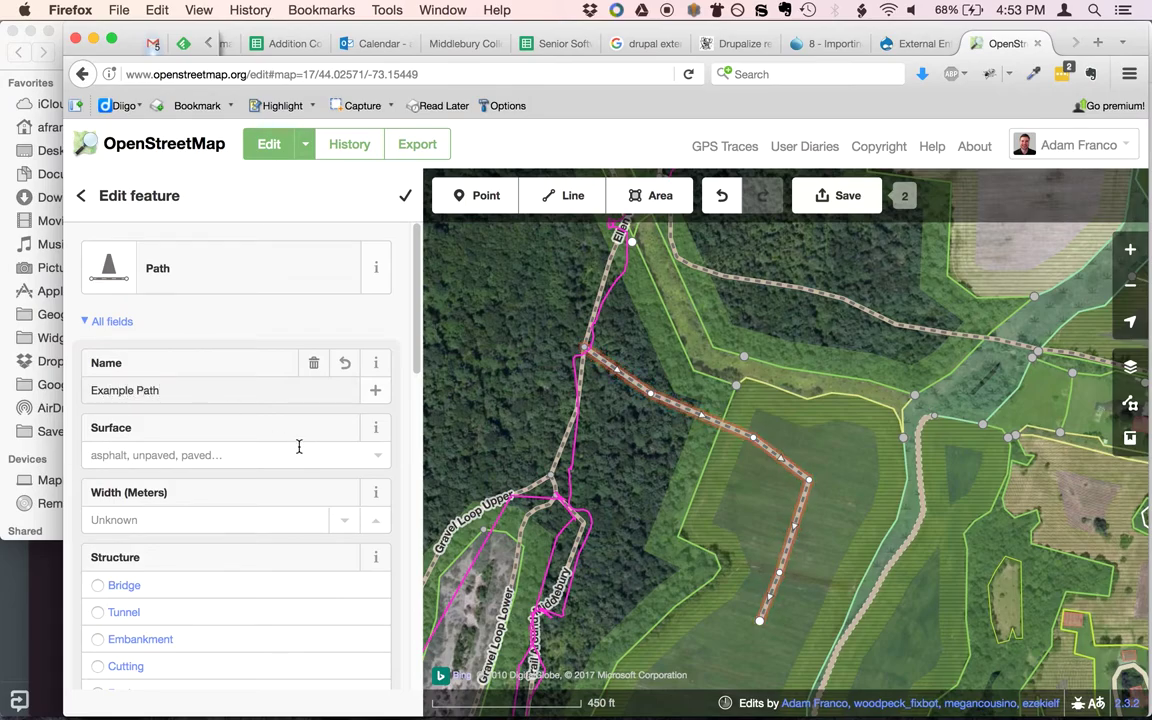
Set the surface of Example Path to unpaved and replace that with ground.
click(292, 455)
click(238, 511)
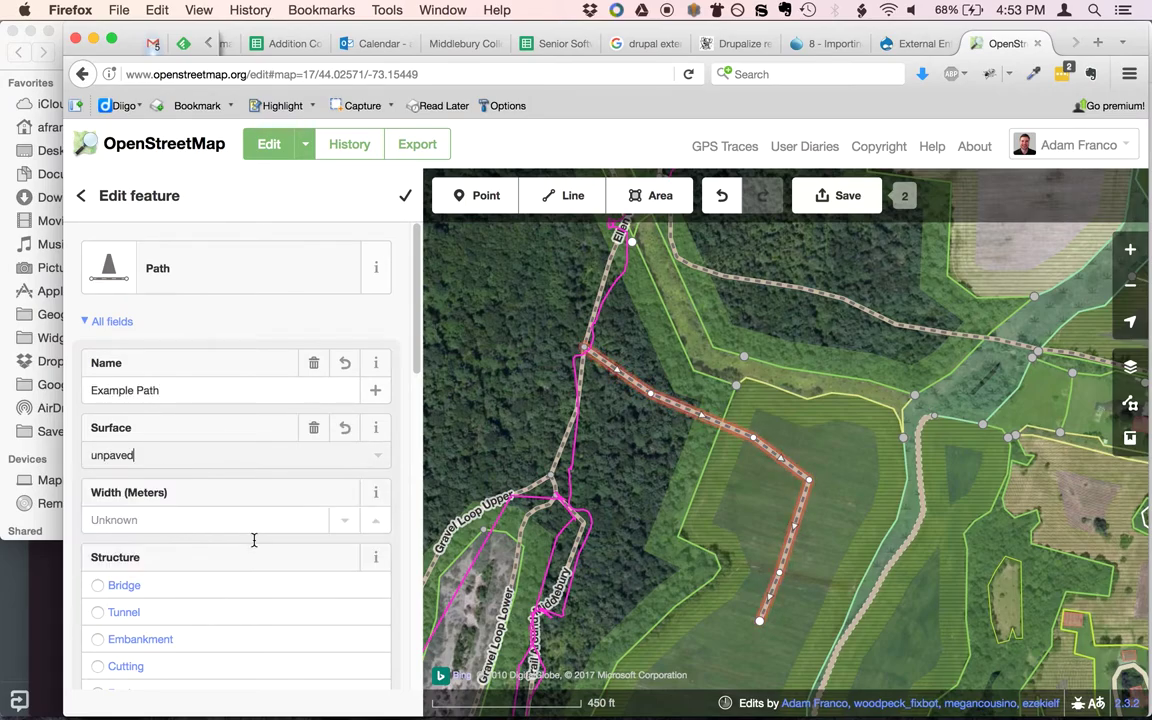
click(381, 459)
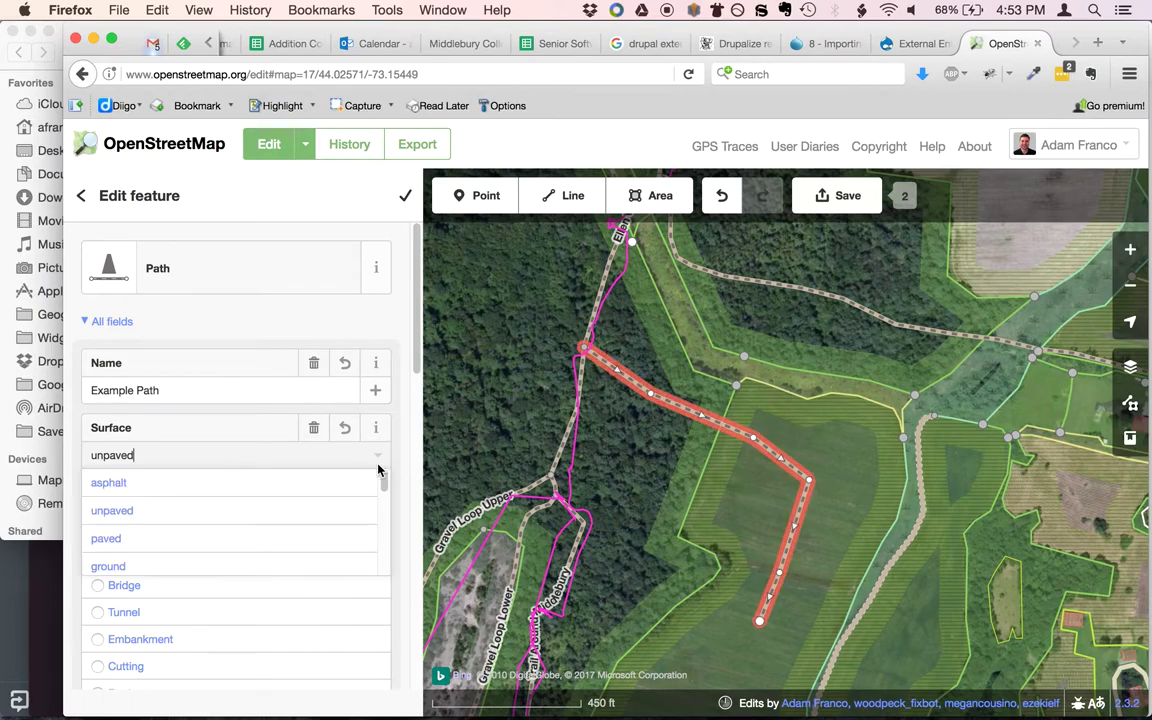
click(300, 567)
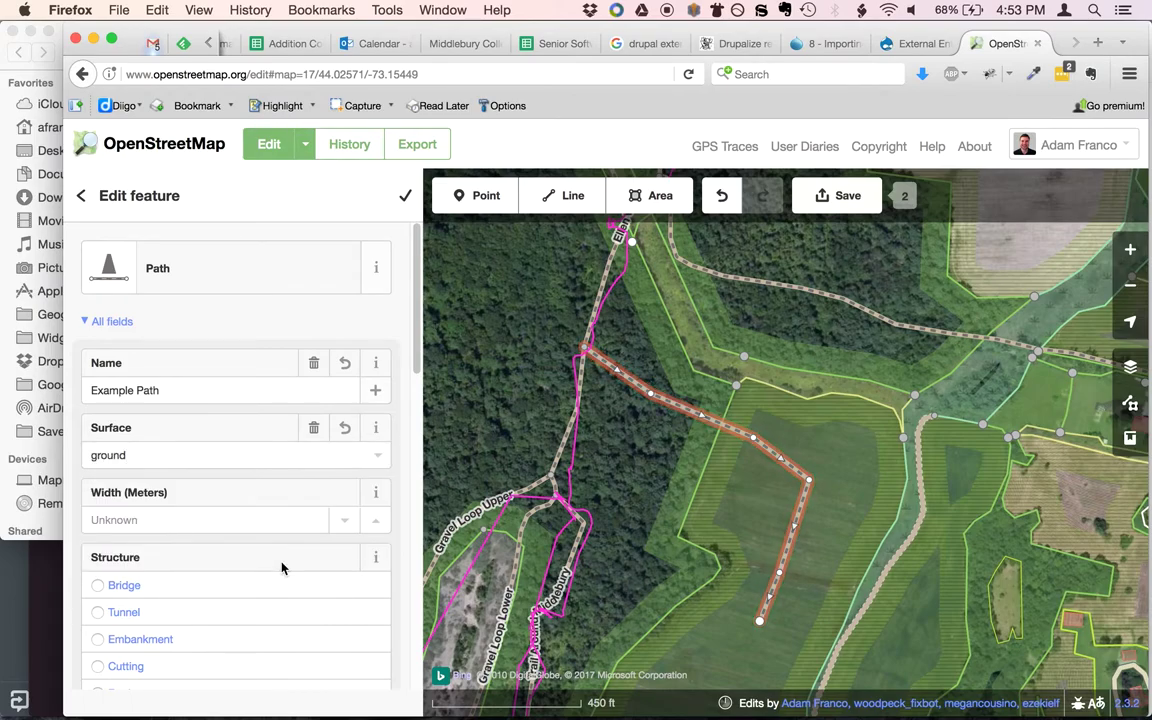
Set the allowed access of Example Path to designated for both foot and bicycles.
scroll(295, 565, down, 3)
scroll(295, 565, down, 4)
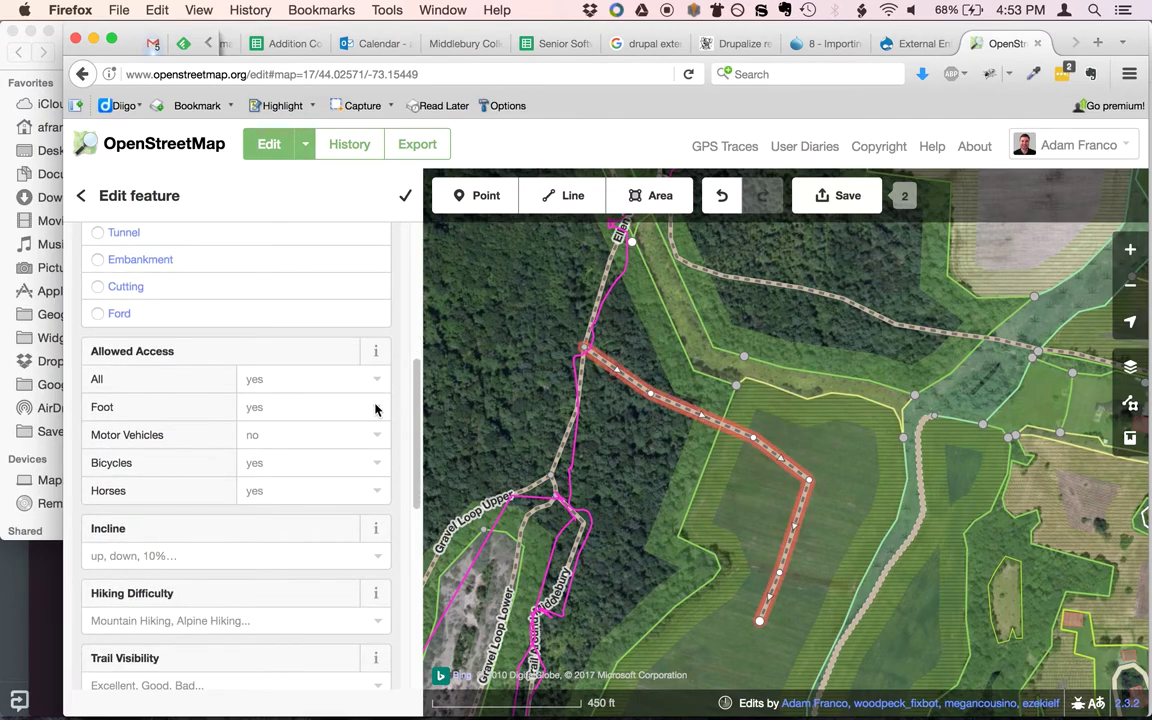
click(378, 406)
scroll(353, 492, down, 2)
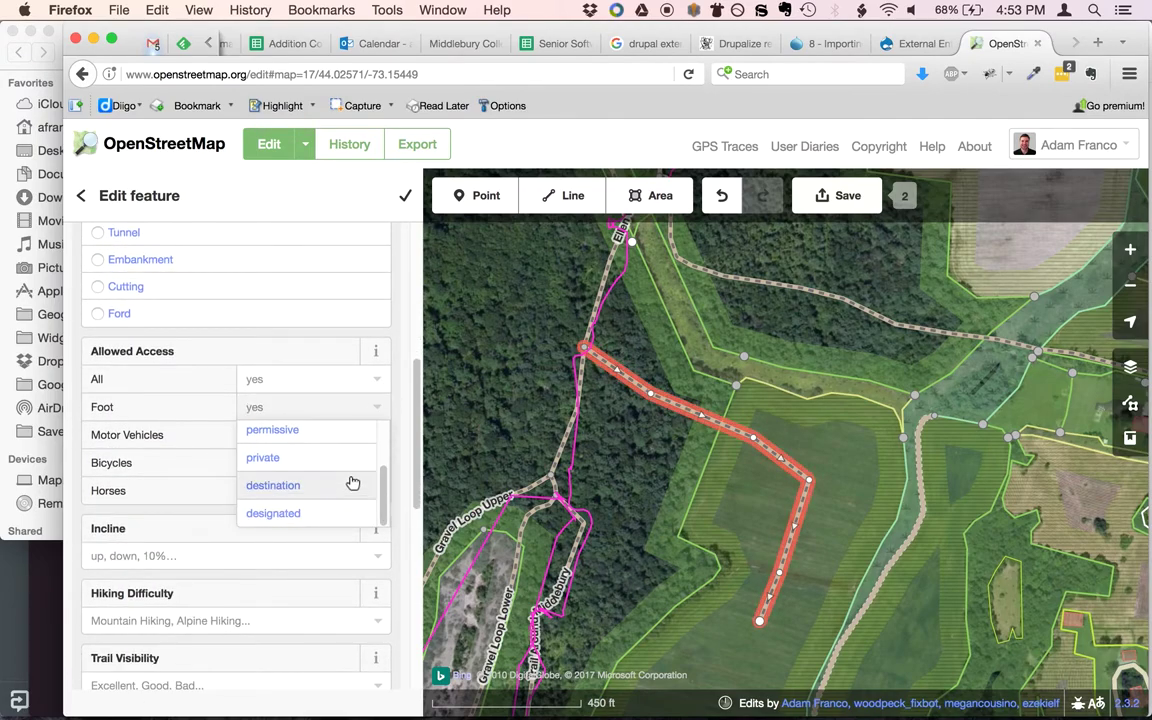
click(341, 519)
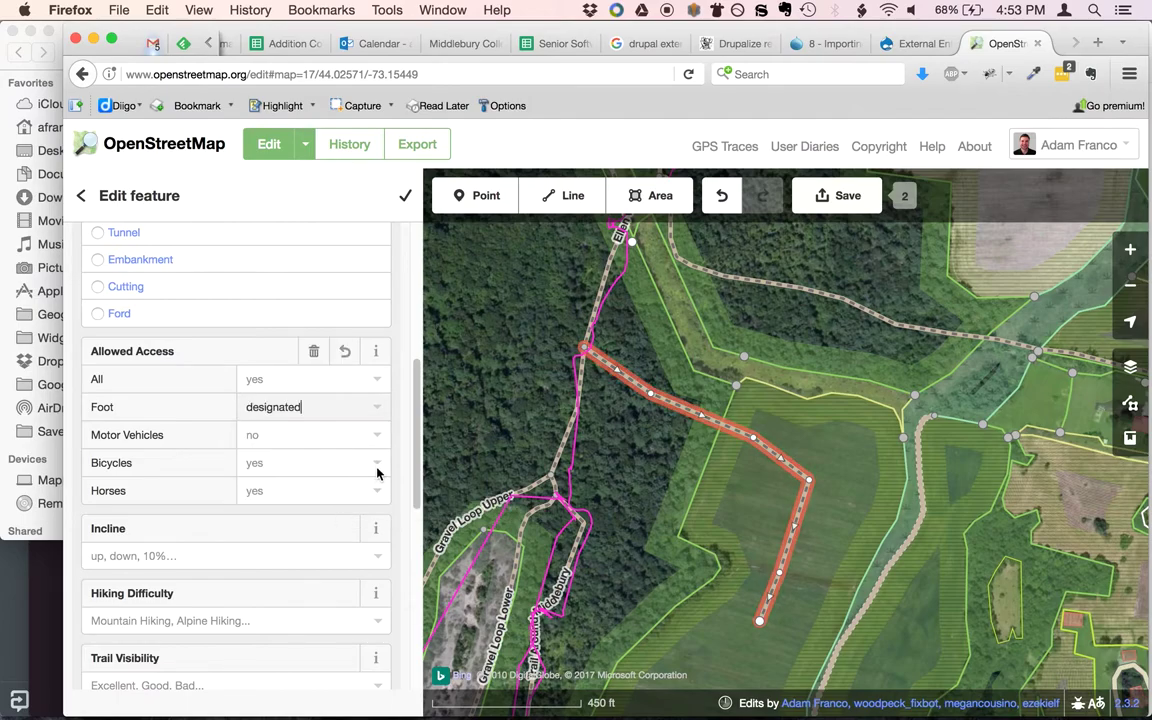
click(378, 465)
scroll(355, 555, down, 2)
click(349, 543)
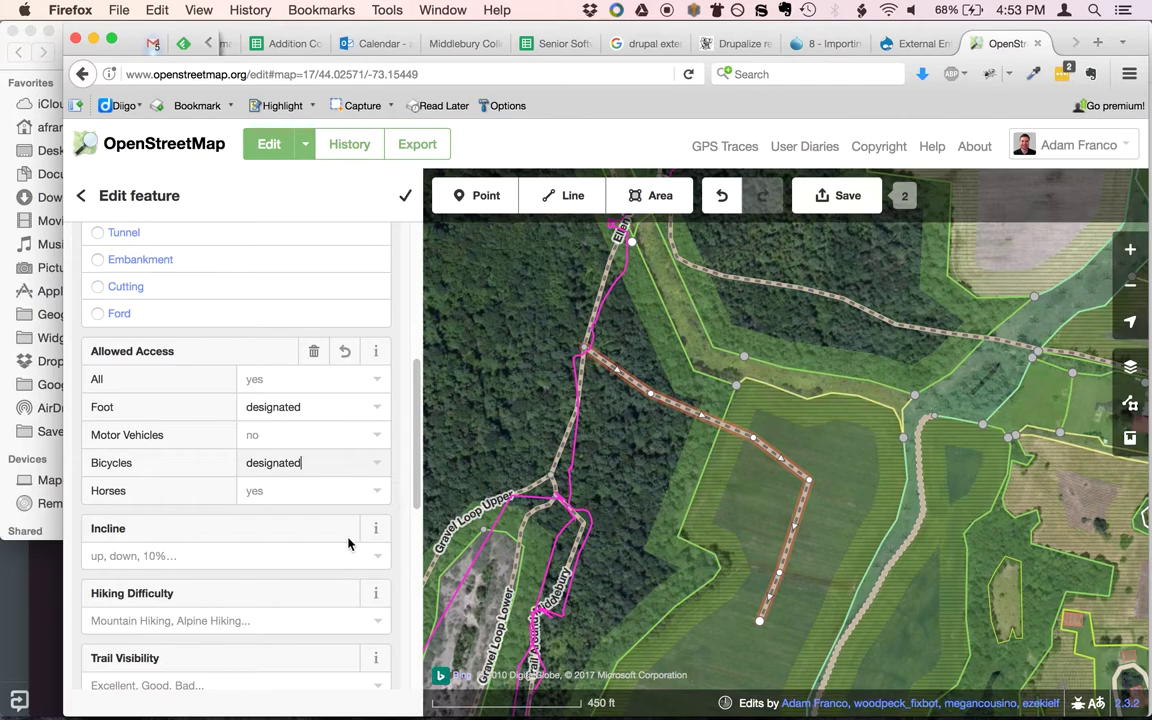
Set the allowed access of Example Path to no for horses and to yes for foot and bicycles.
click(378, 491)
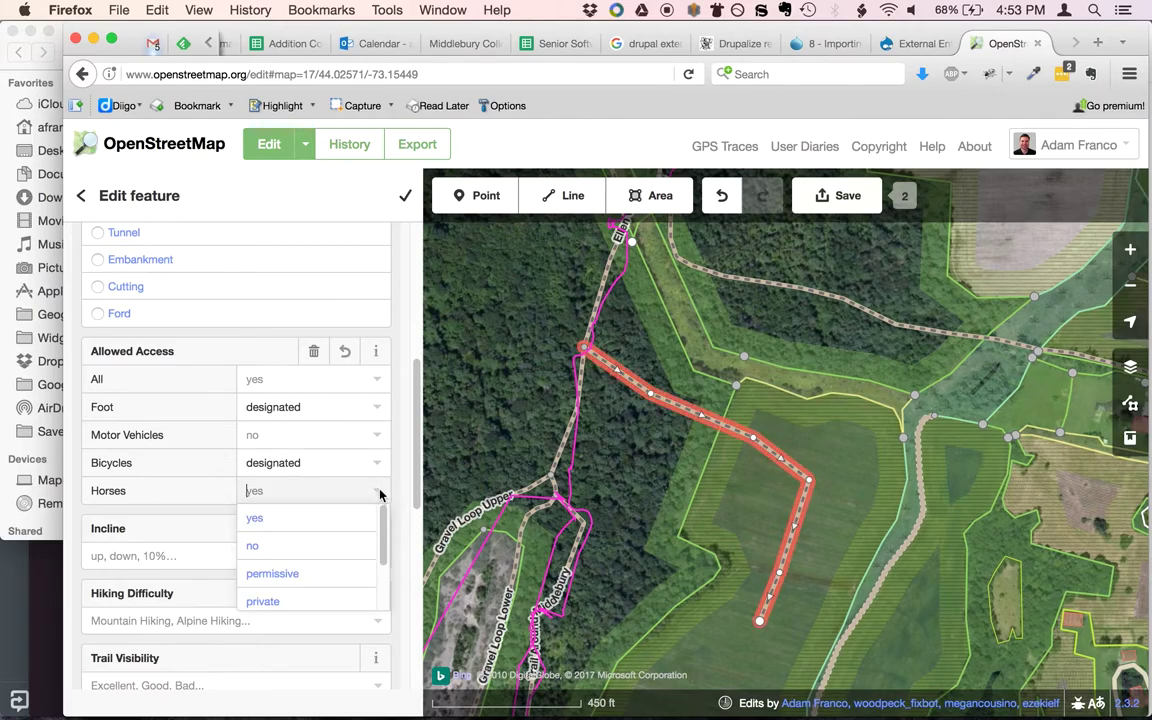
click(347, 545)
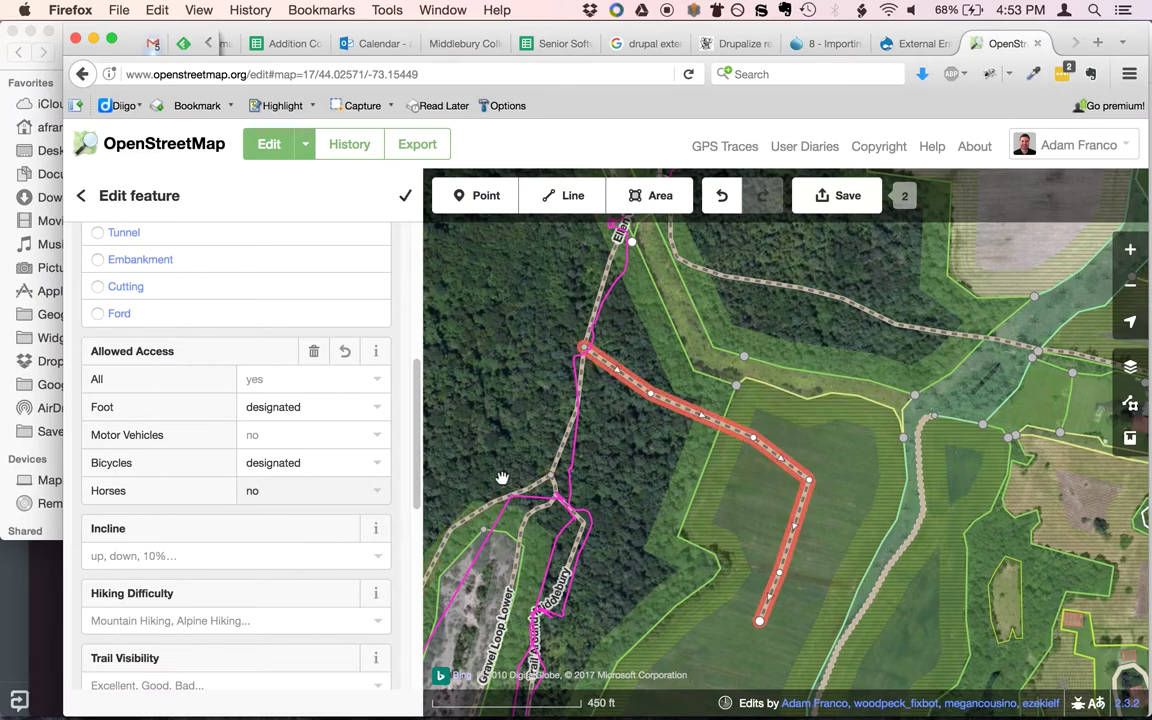
click(381, 412)
click(362, 436)
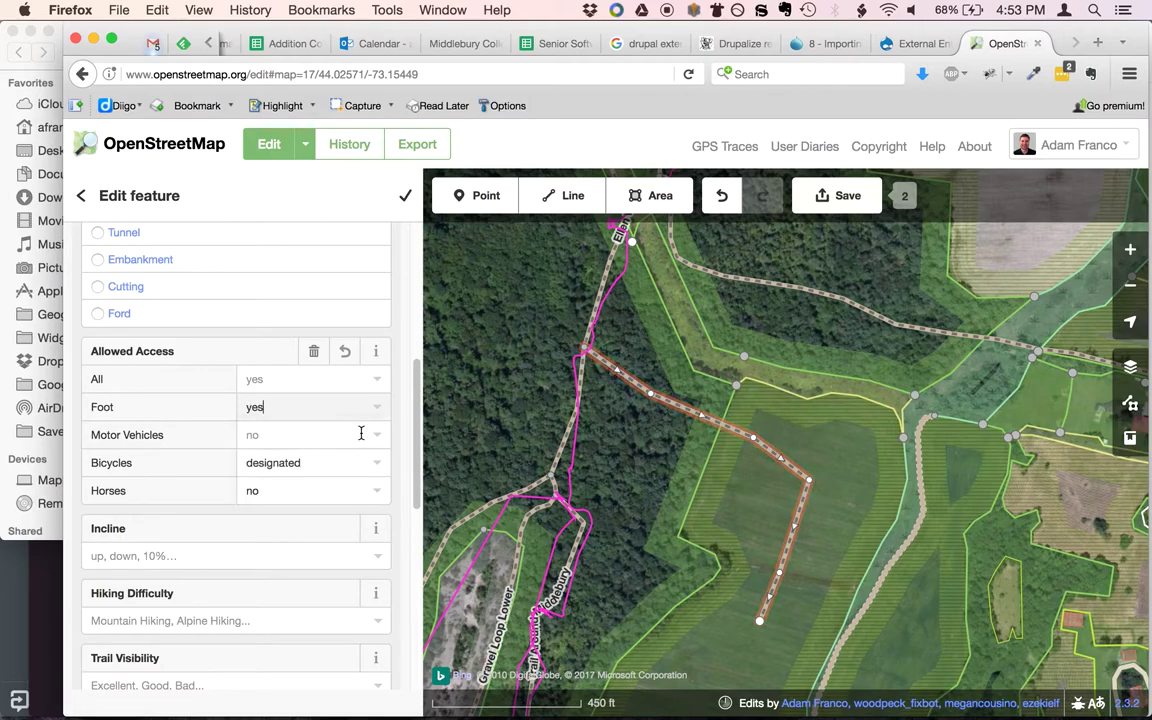
click(384, 465)
click(358, 488)
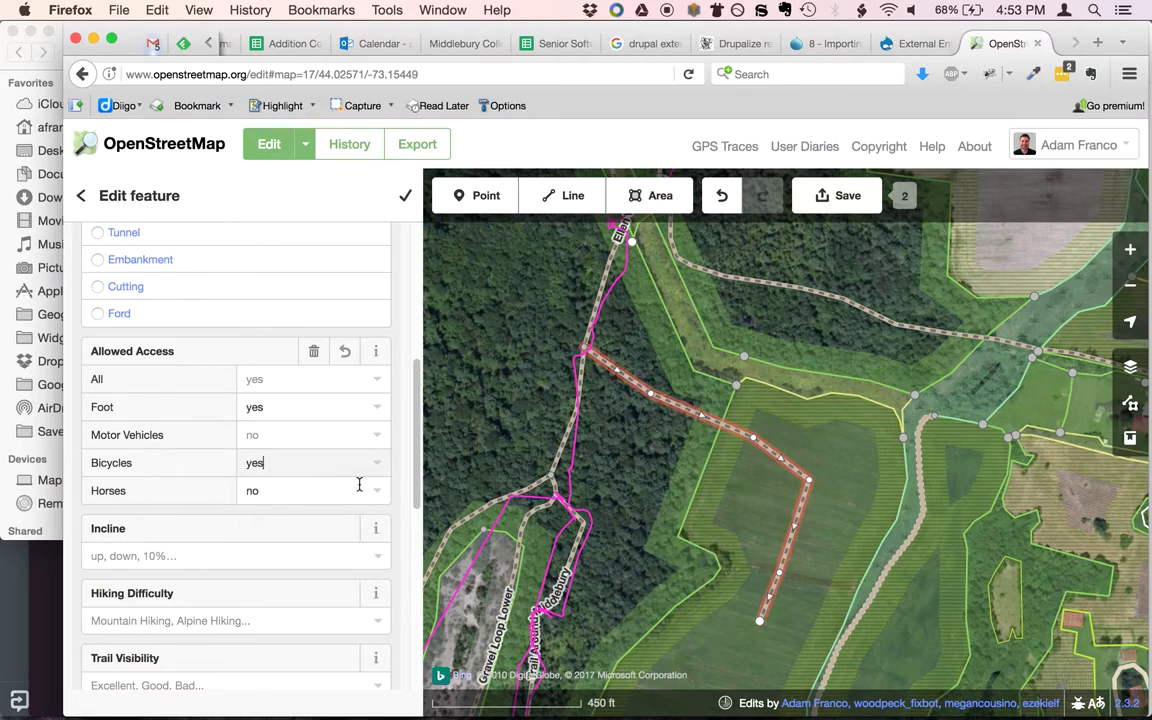
Set the incline of Example Path to down.
scroll(350, 501, down, 4)
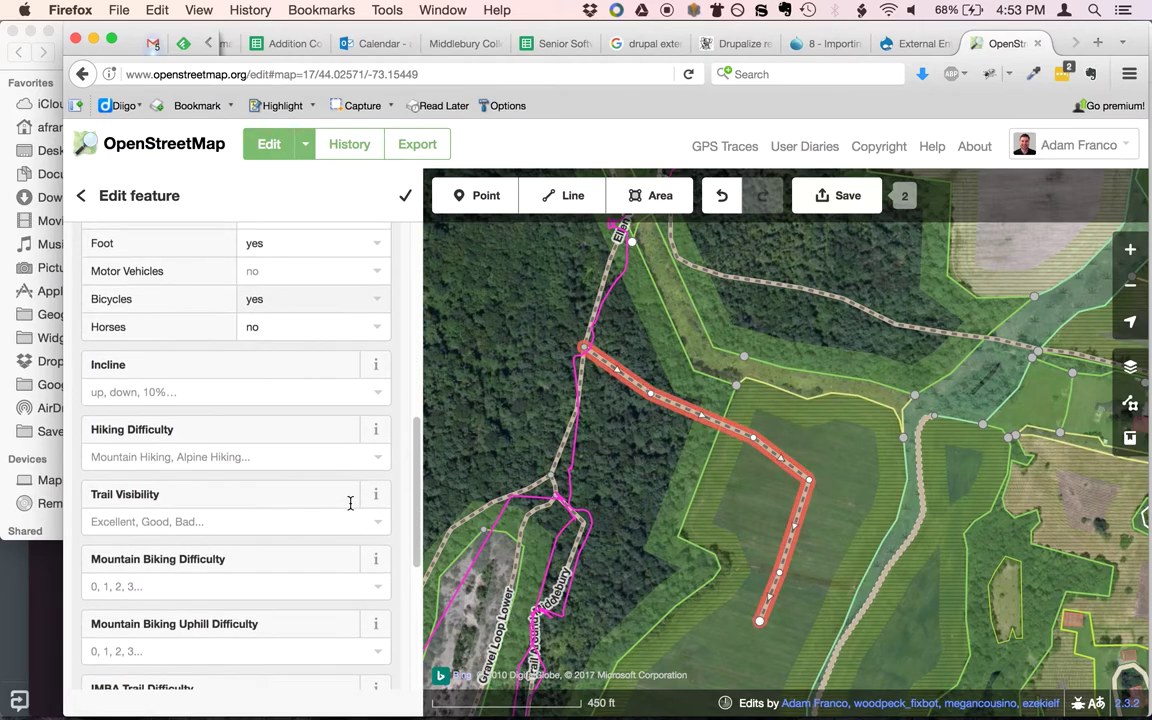
click(378, 390)
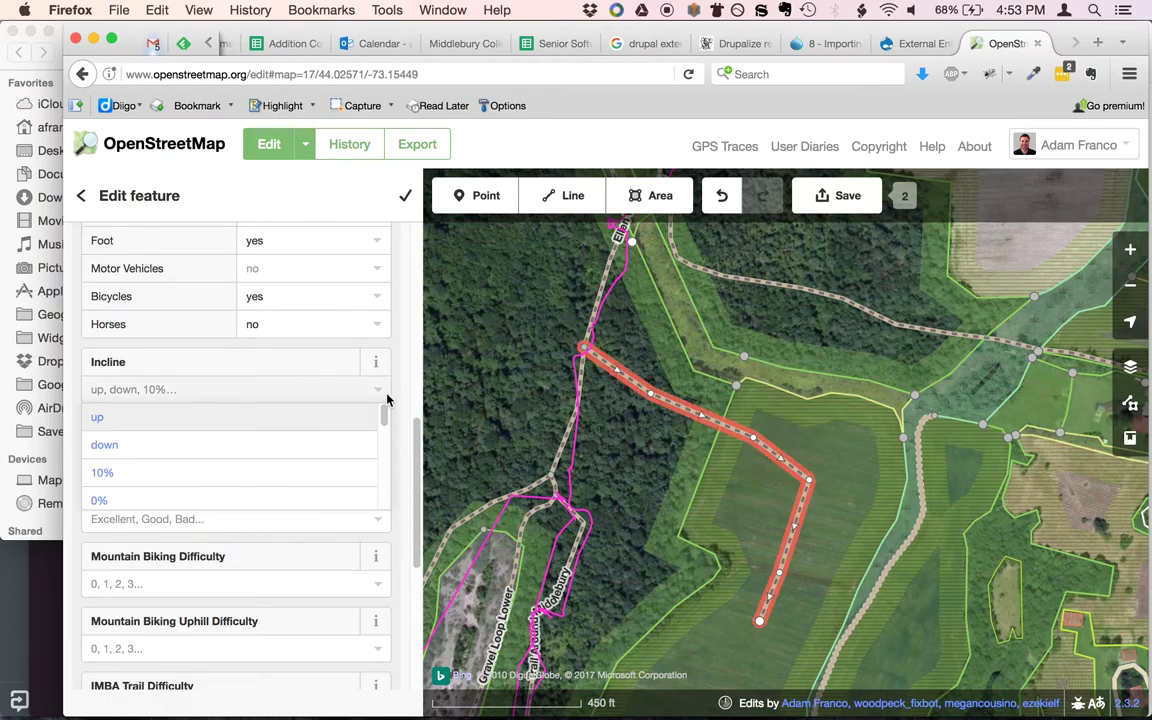
click(311, 445)
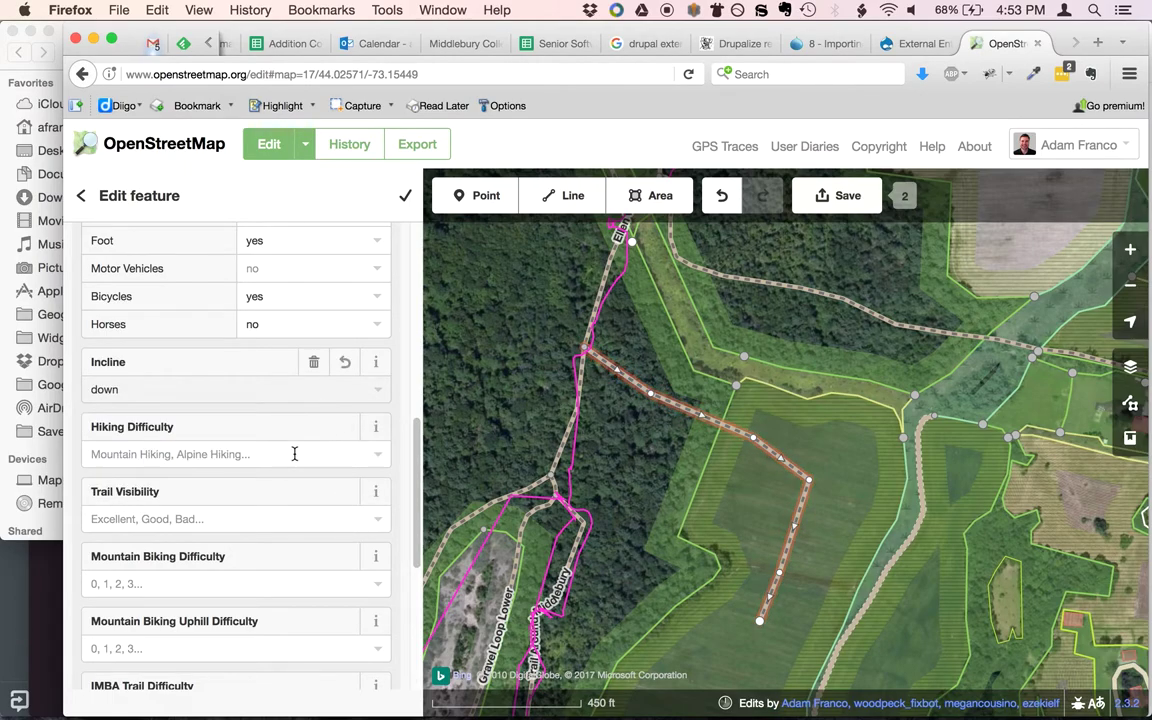
Read the OpenStreetMap Wiki page on the hiking difficulty scale, examining its table of values, and return to the editor.
click(376, 456)
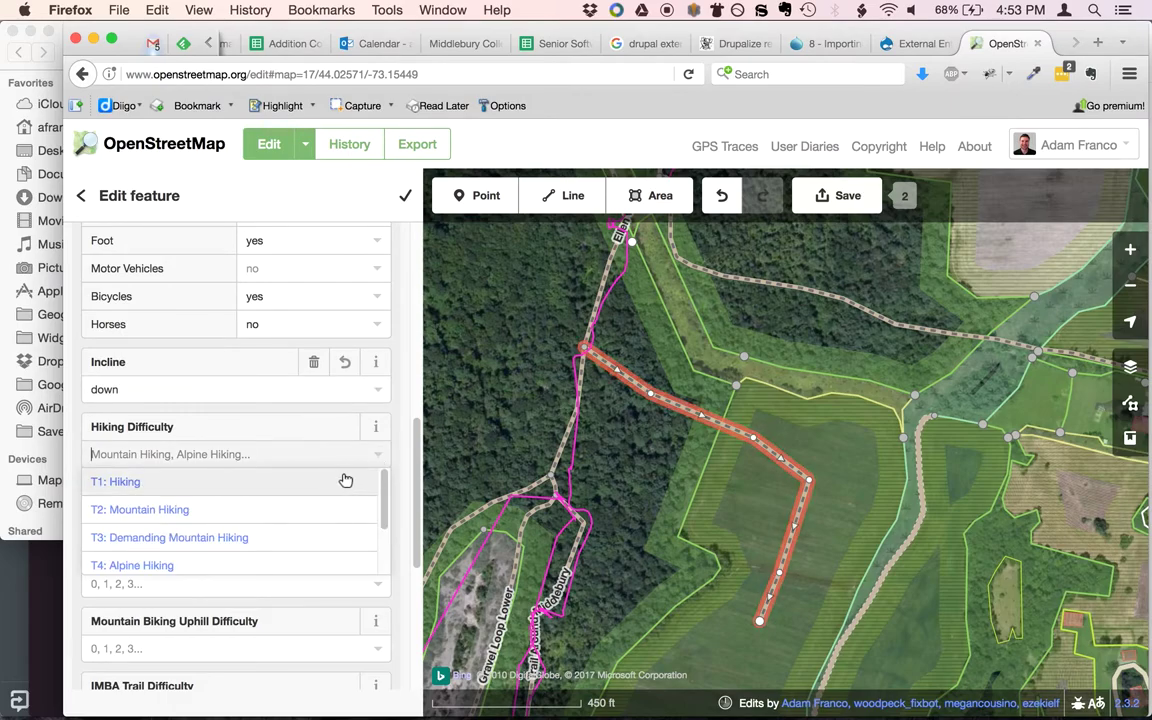
click(375, 432)
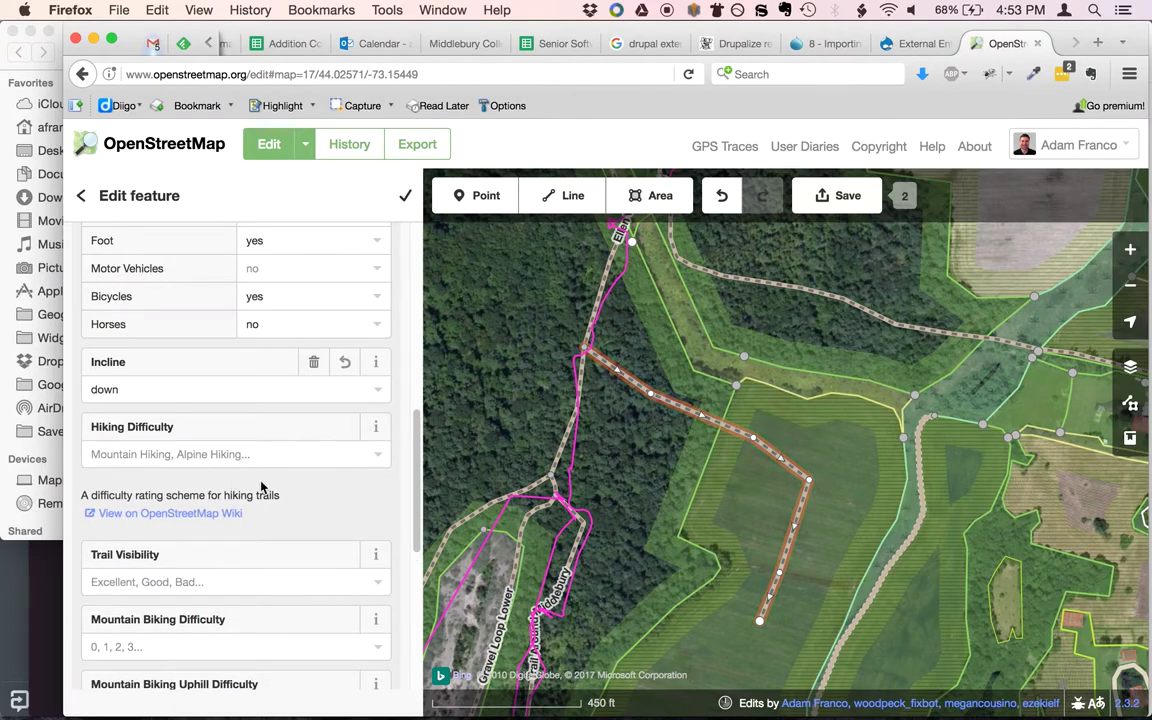
click(190, 513)
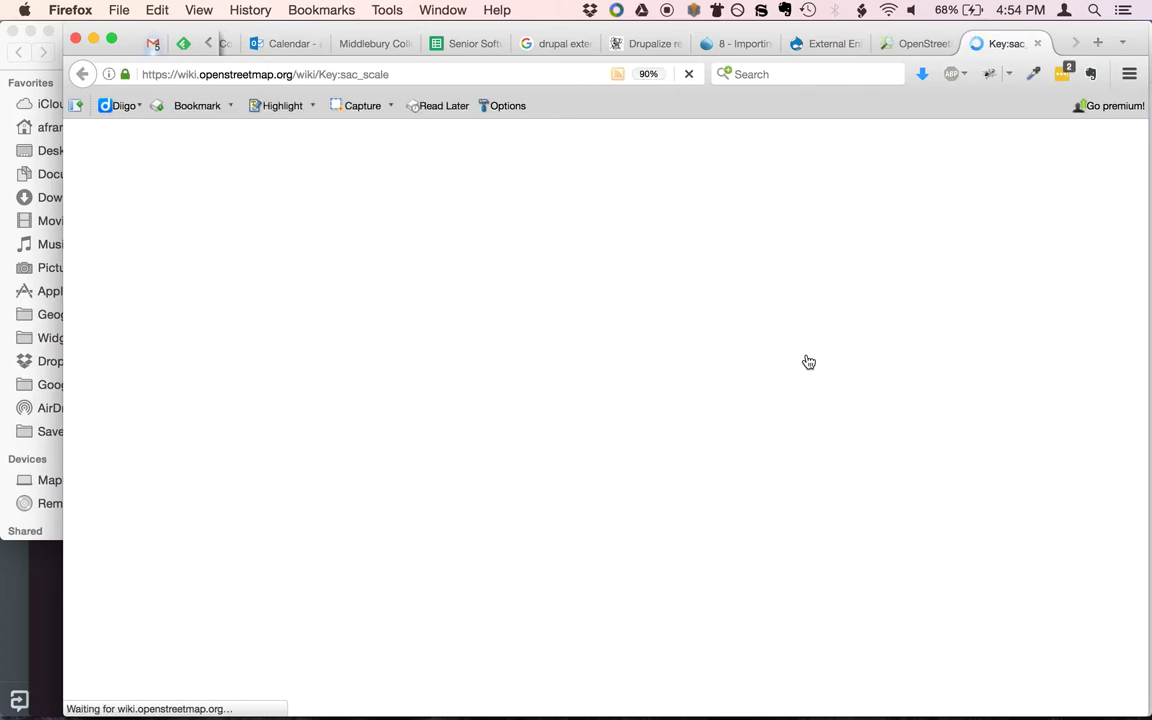
scroll(785, 402, down, 2)
scroll(785, 402, down, 10)
scroll(785, 402, down, 4)
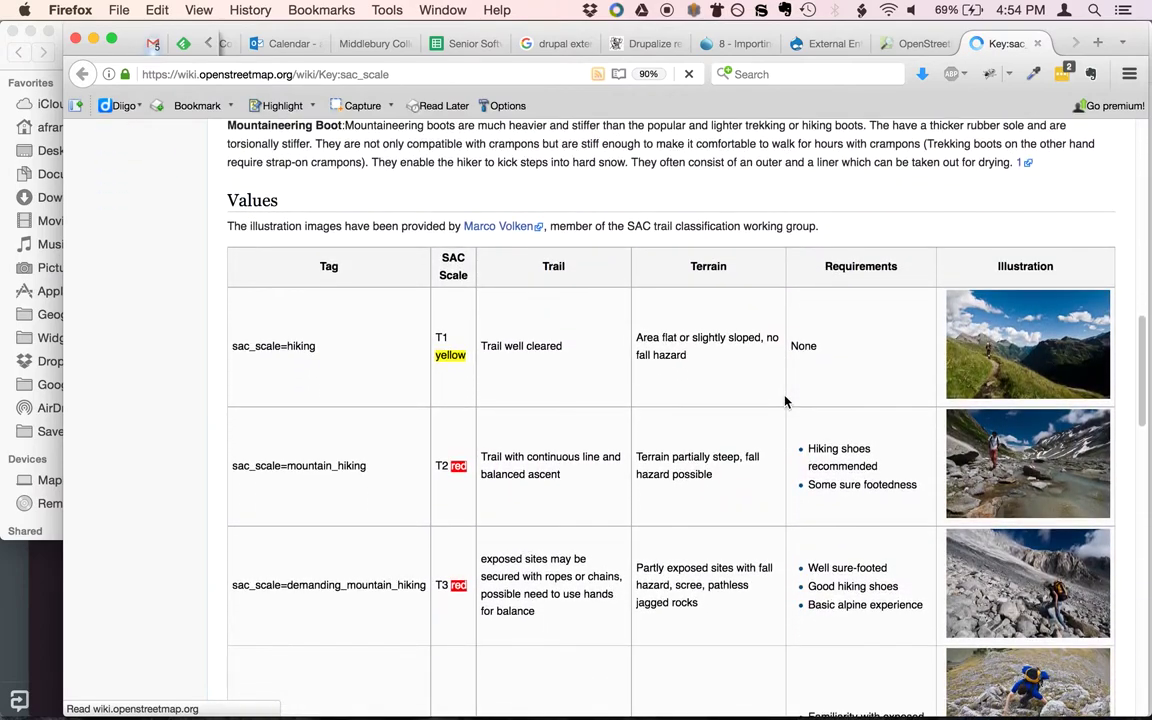
scroll(810, 503, down, 1)
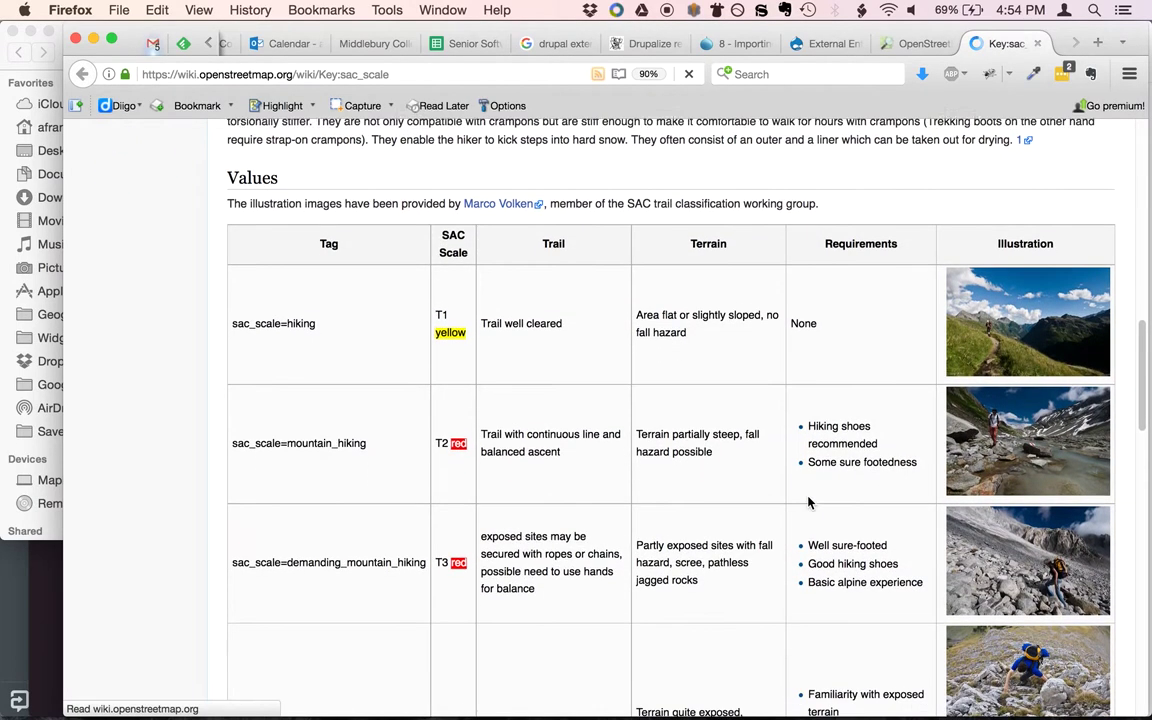
scroll(810, 503, down, 1)
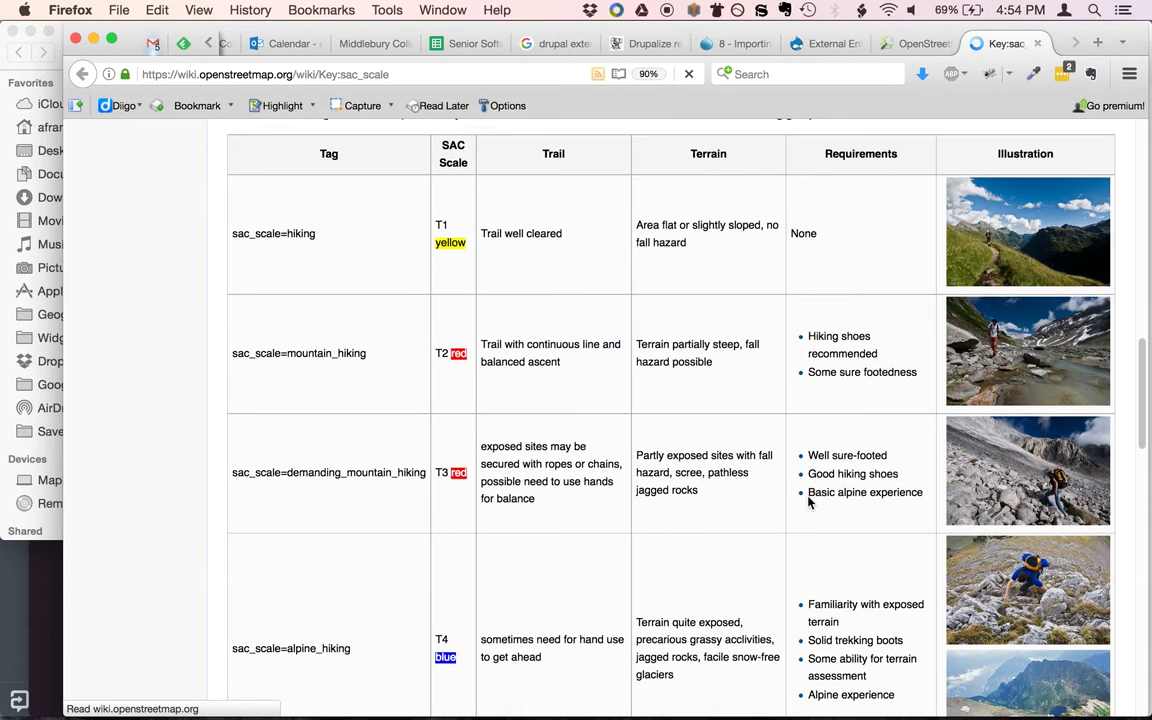
scroll(810, 503, down, 1)
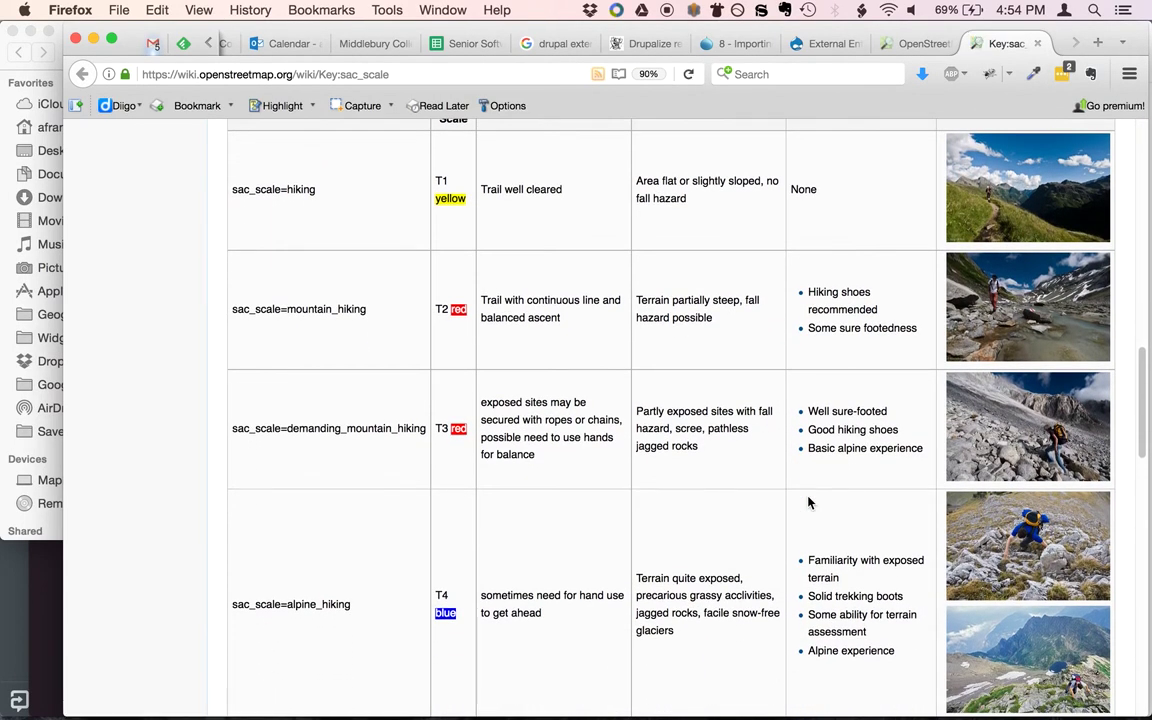
scroll(810, 503, down, 1)
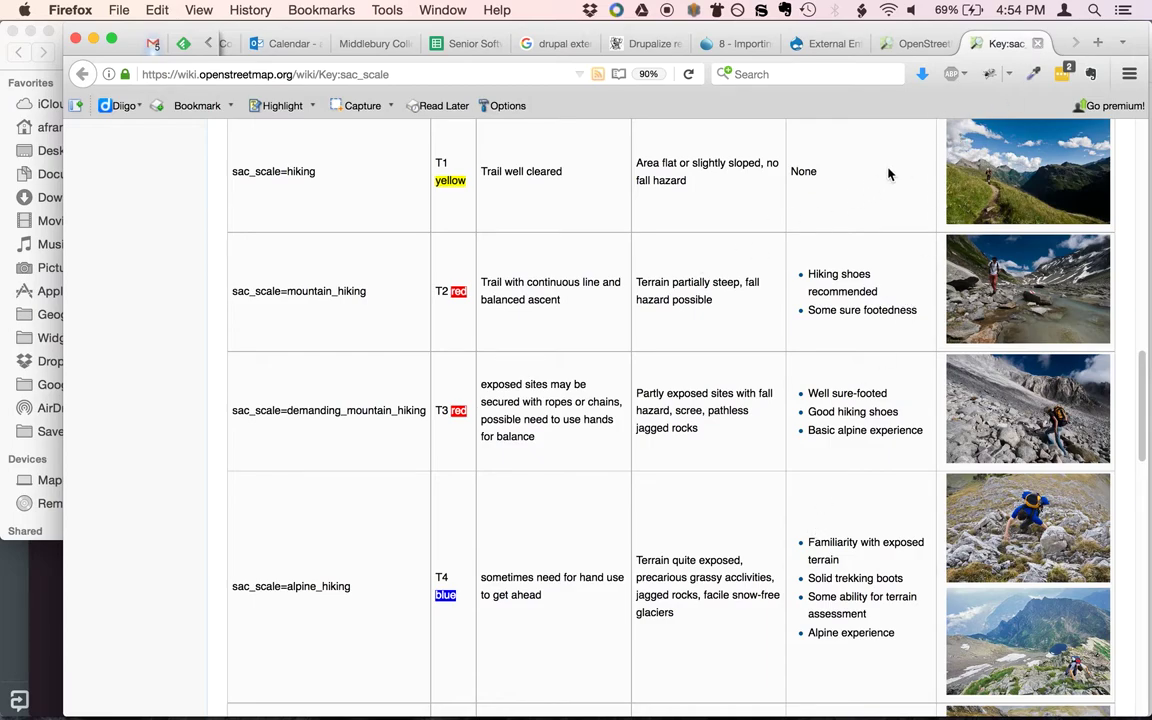
click(1037, 43)
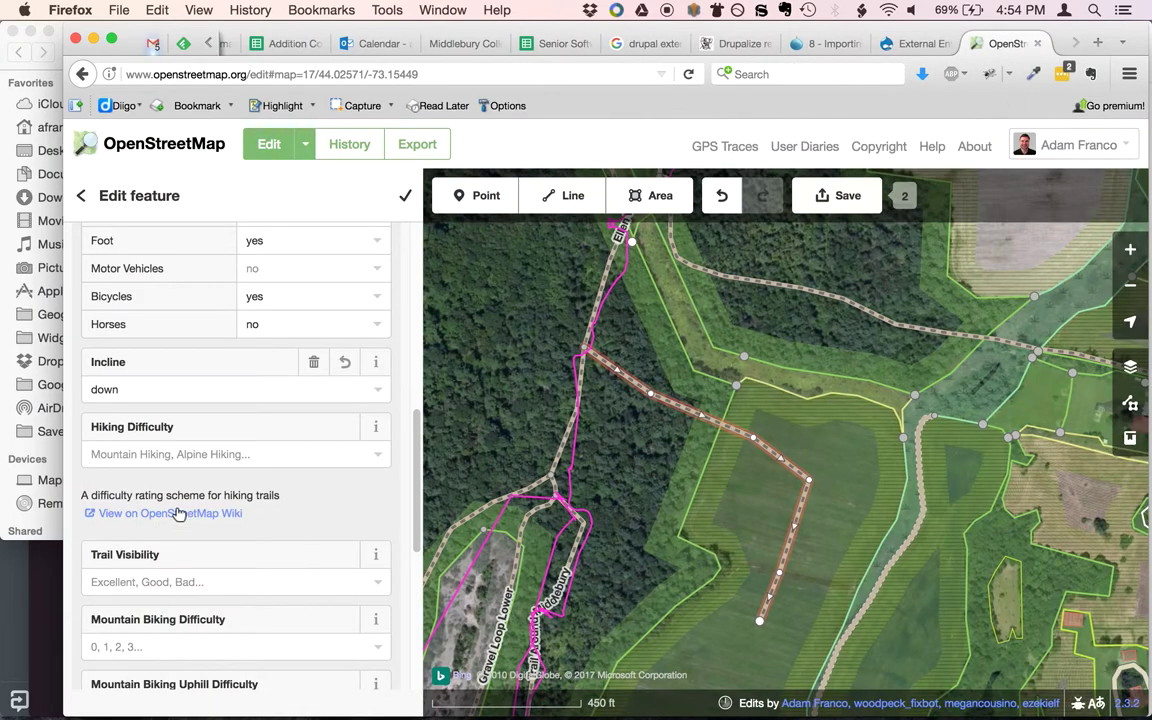
Set the hiking difficulty to T1: Hiking and the trail visibility to Intermediate: few markers, path mostly visible.
click(379, 463)
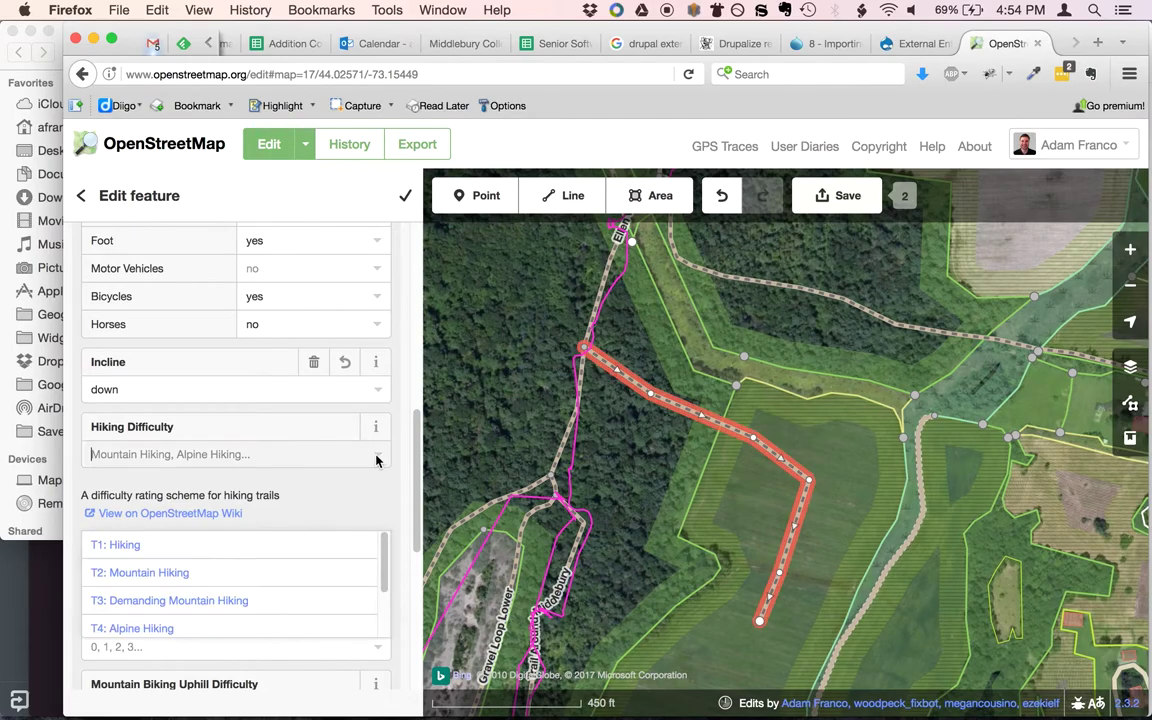
click(305, 545)
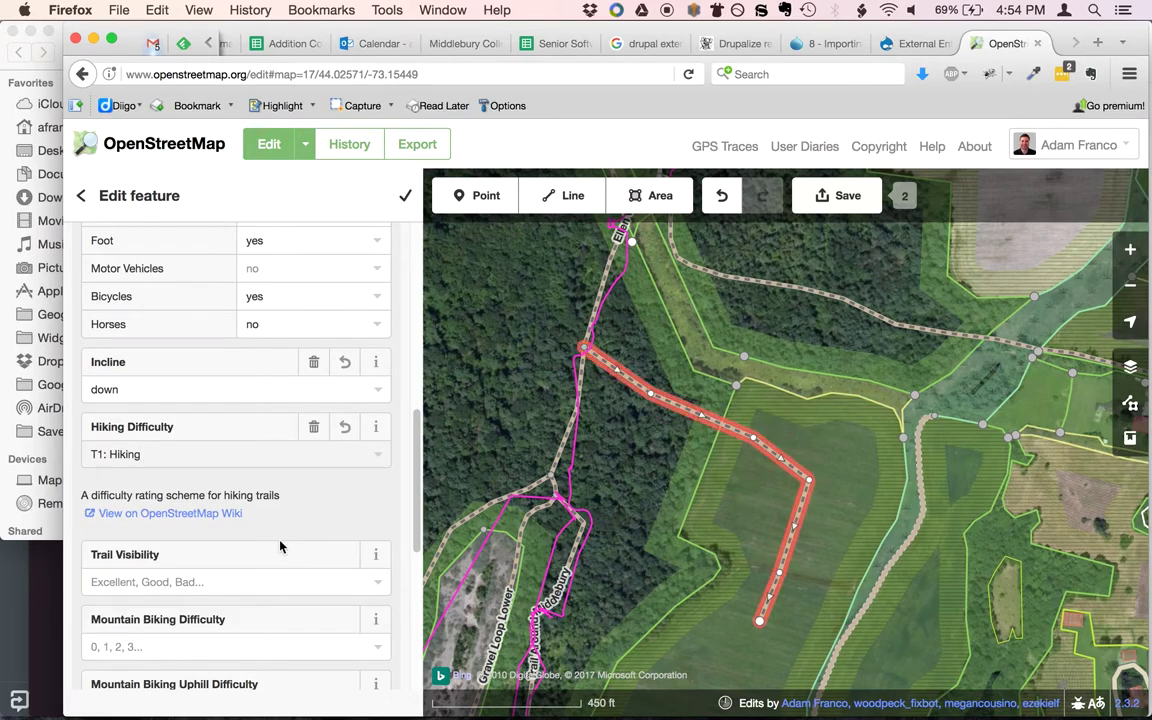
click(378, 584)
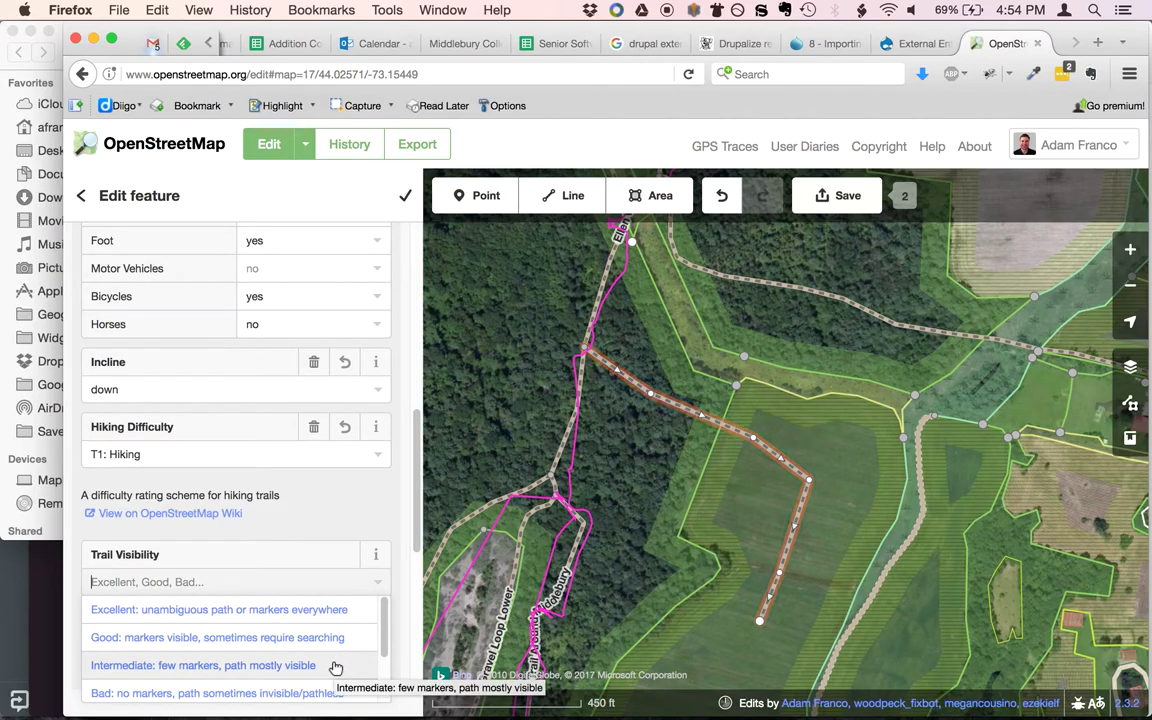
click(320, 665)
Set the mountain biking difficulty to 1 (some loose surface, small obstacles) and the uphill difficulty to 1 (average incline <15%).
scroll(335, 528, down, 5)
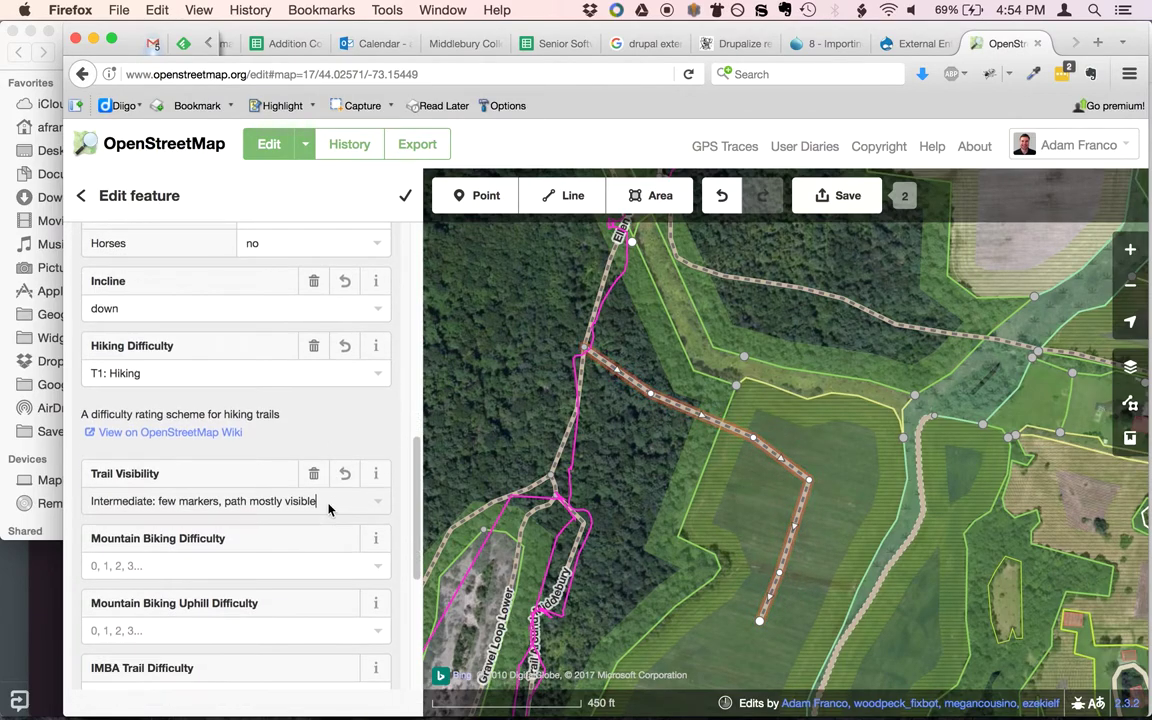
click(376, 439)
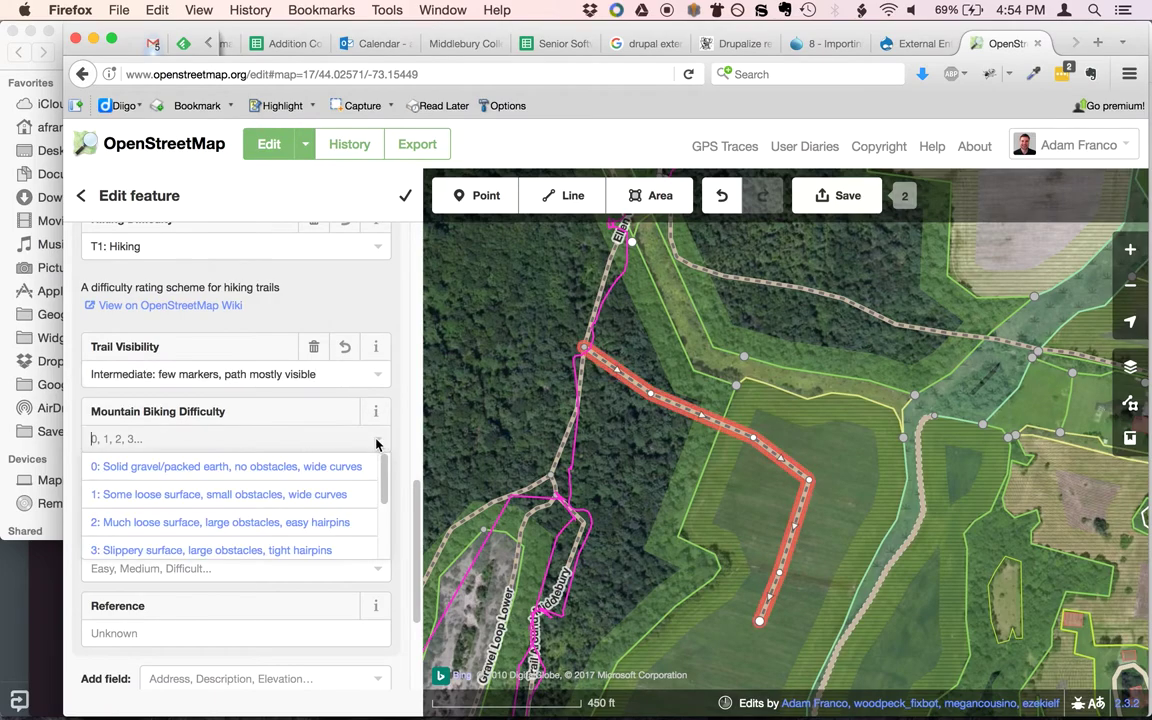
click(310, 495)
click(378, 505)
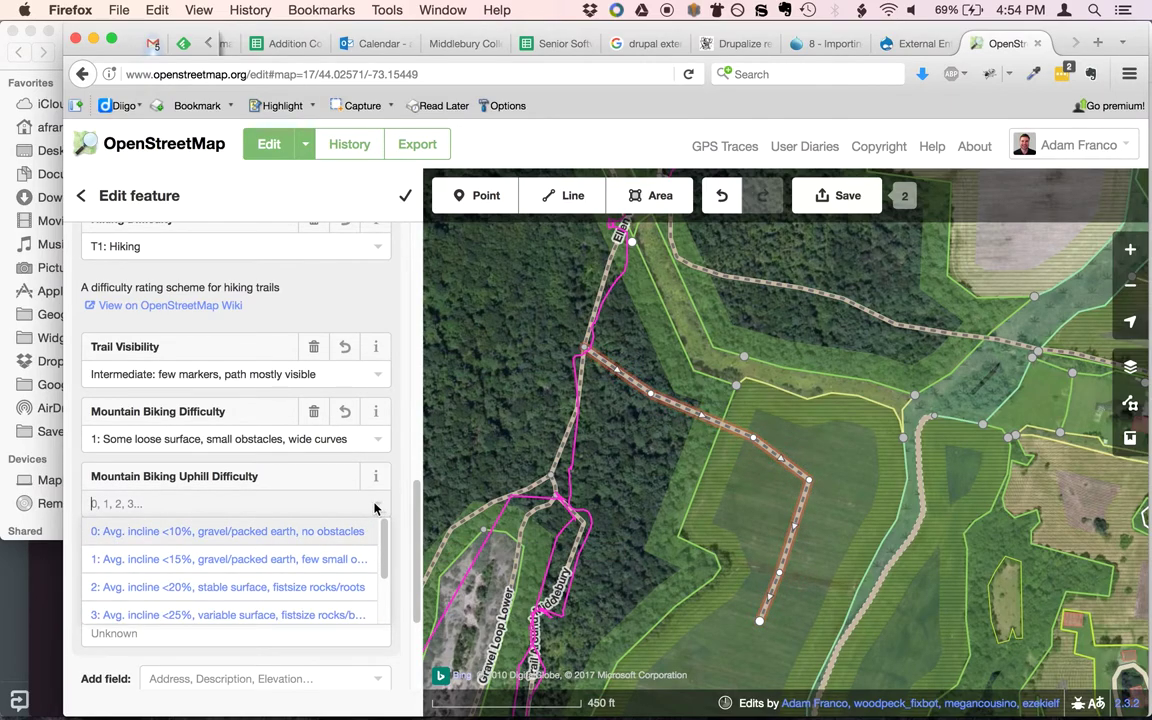
click(351, 557)
Check the description of the IMBA trail difficulty and set it to Easy (green circle).
click(378, 571)
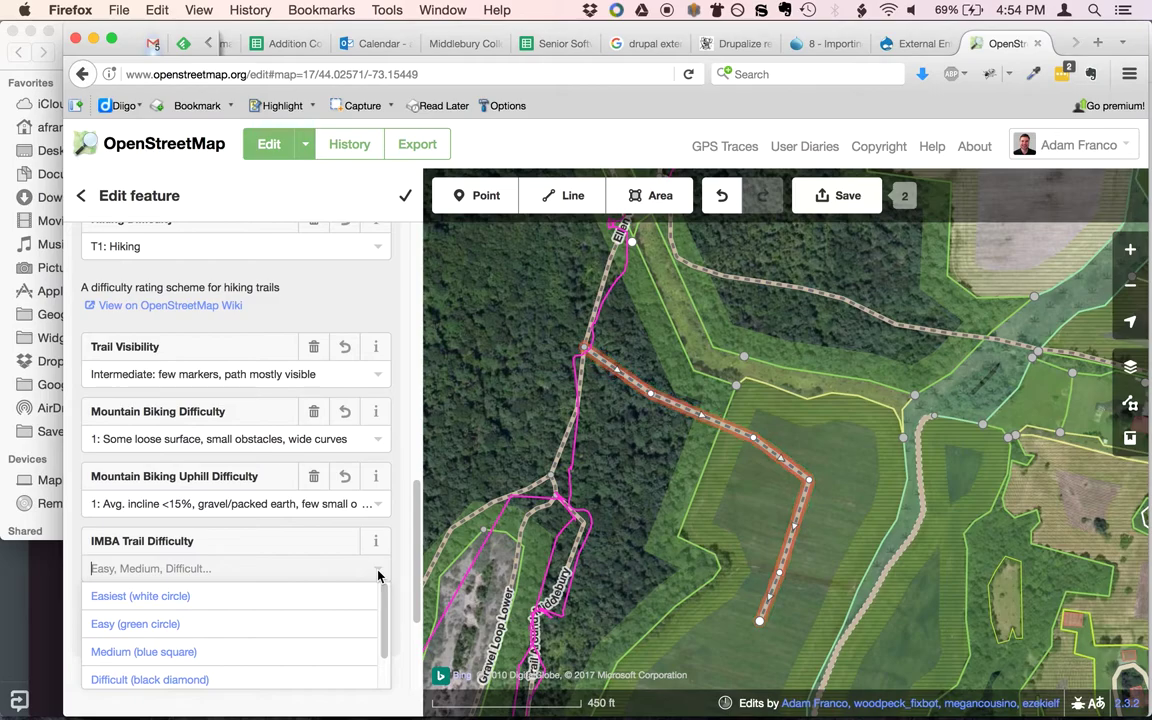
click(378, 541)
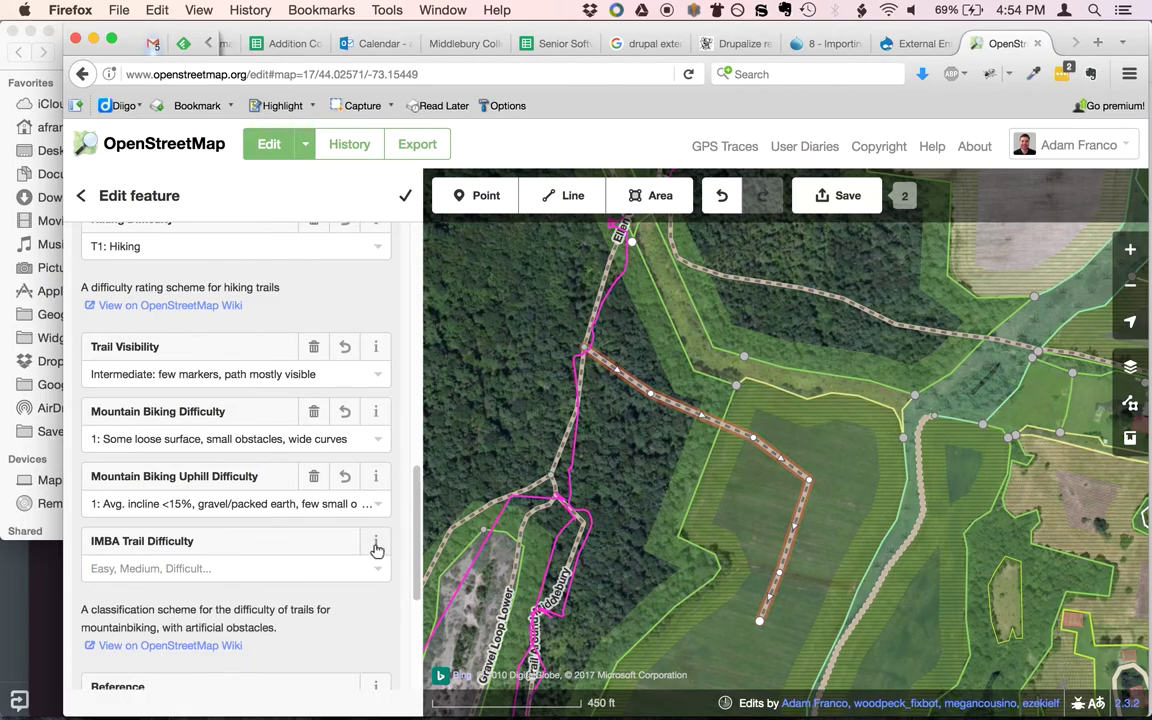
click(375, 541)
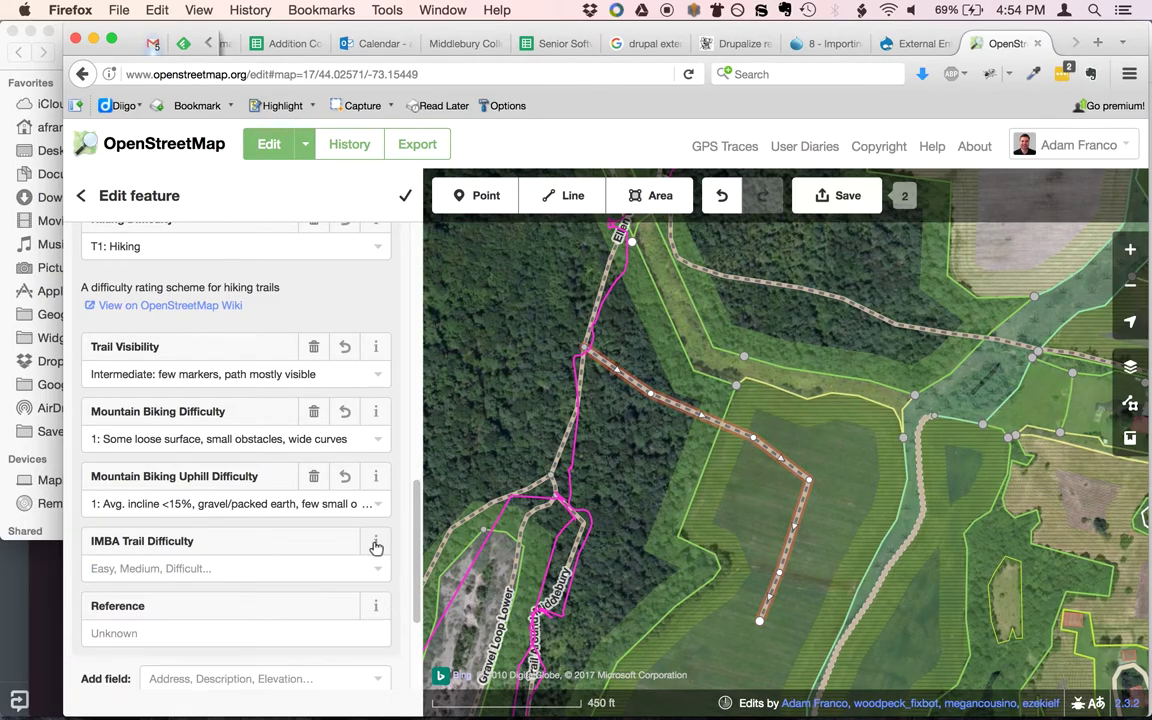
click(380, 568)
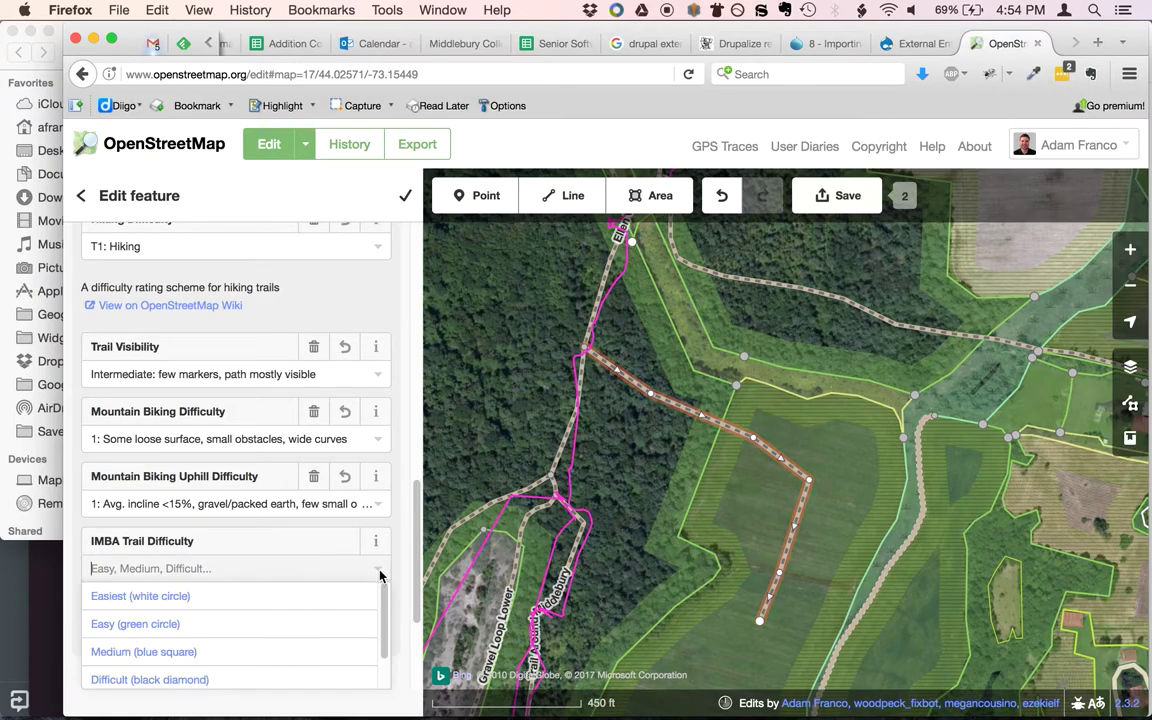
click(292, 623)
Start a new relation membership for the trail path and search the existing relations for "trail ar".
scroll(330, 572, down, 4)
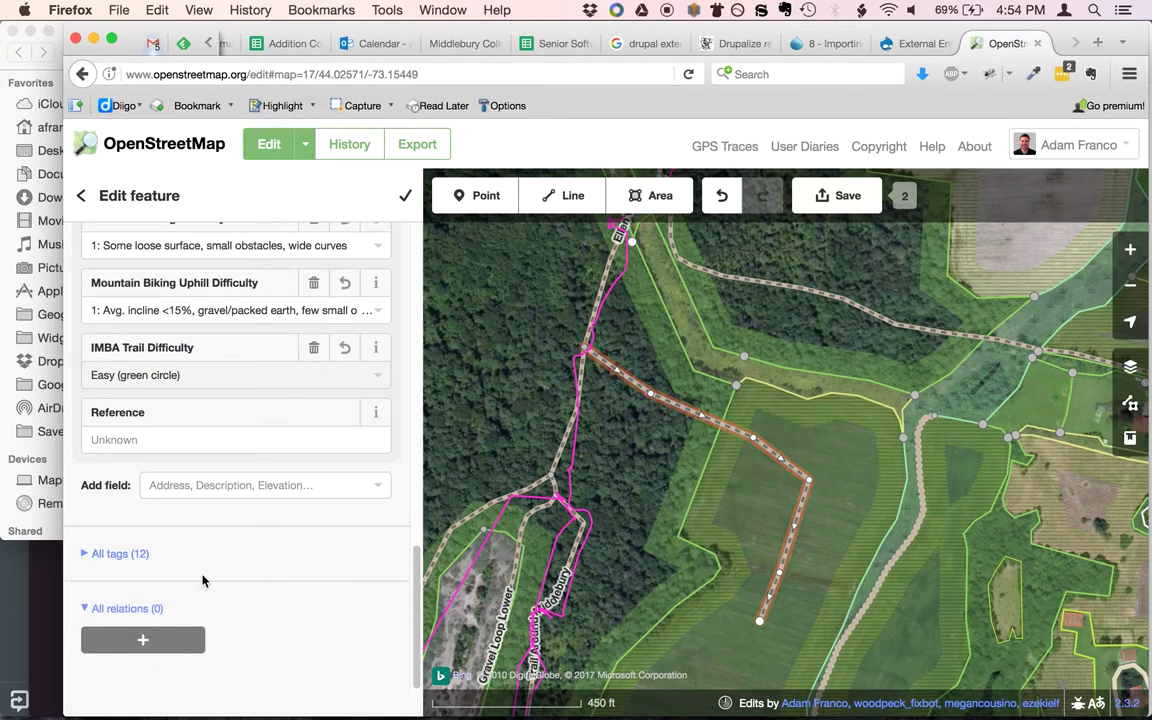
click(133, 614)
click(121, 645)
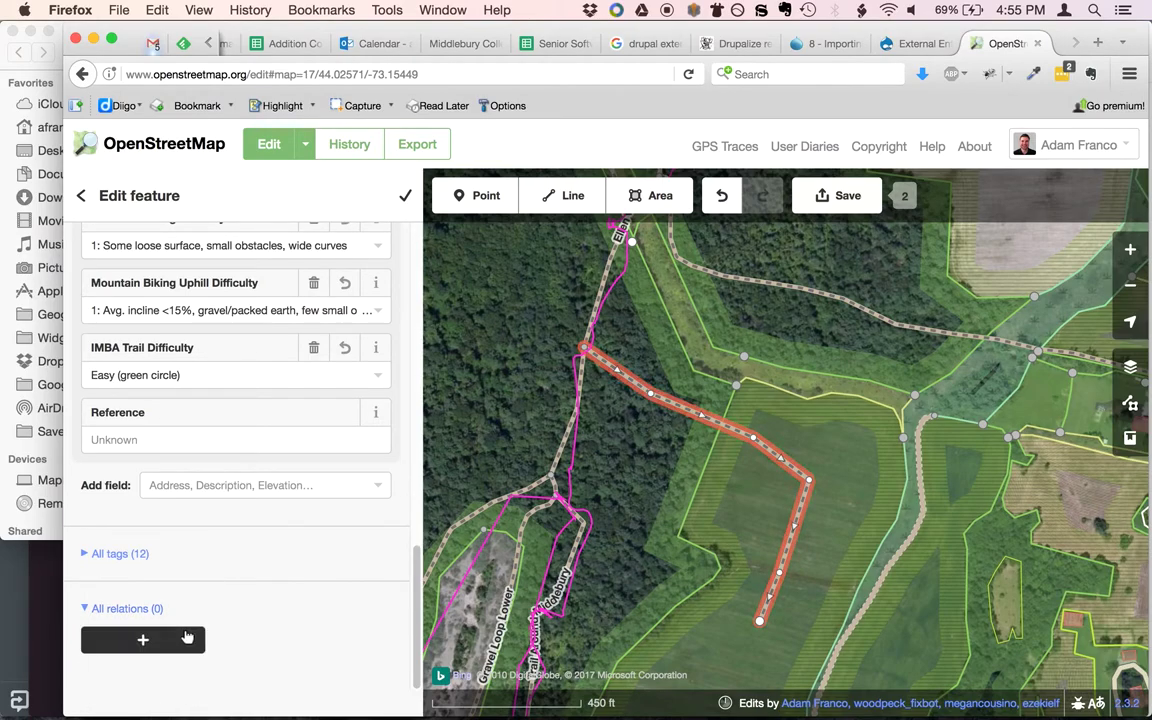
click(143, 640)
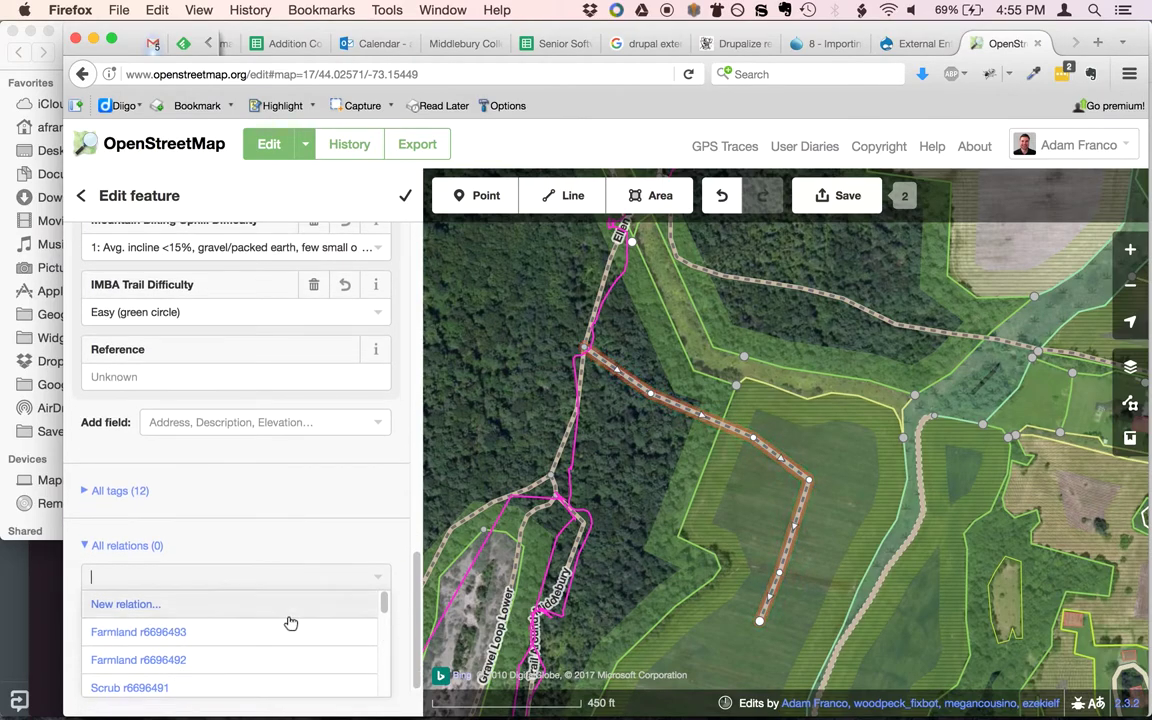
scroll(291, 622, down, 5)
scroll(290, 626, down, 5)
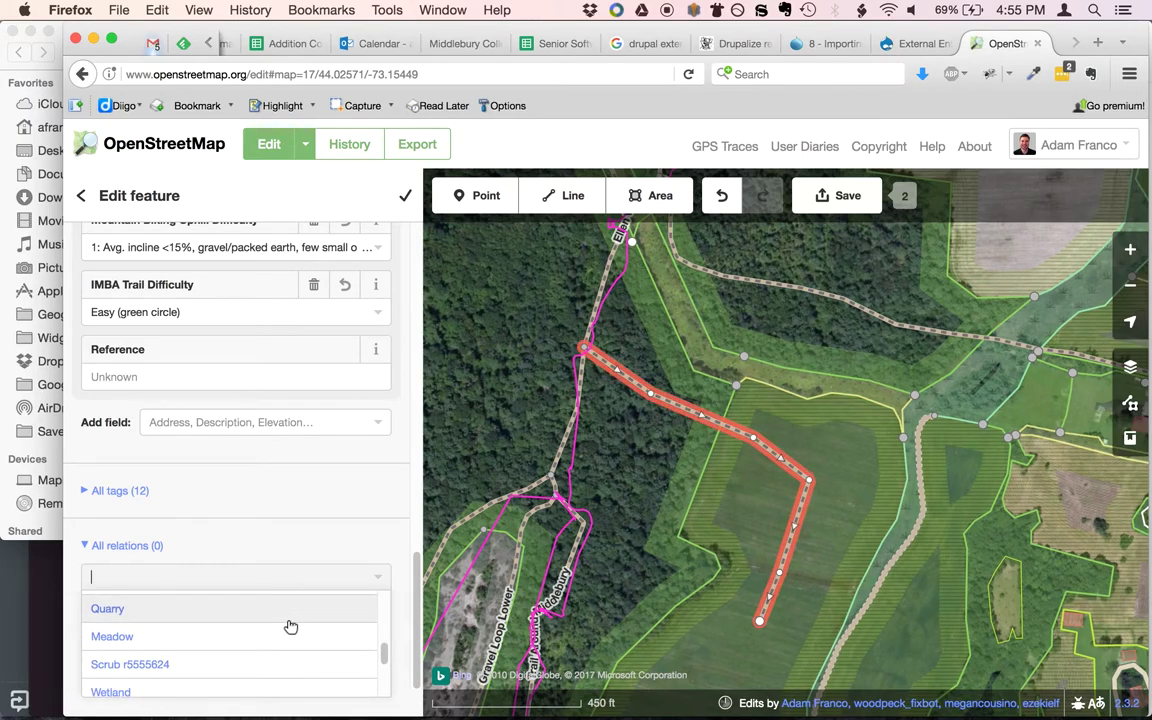
text(trail ar)
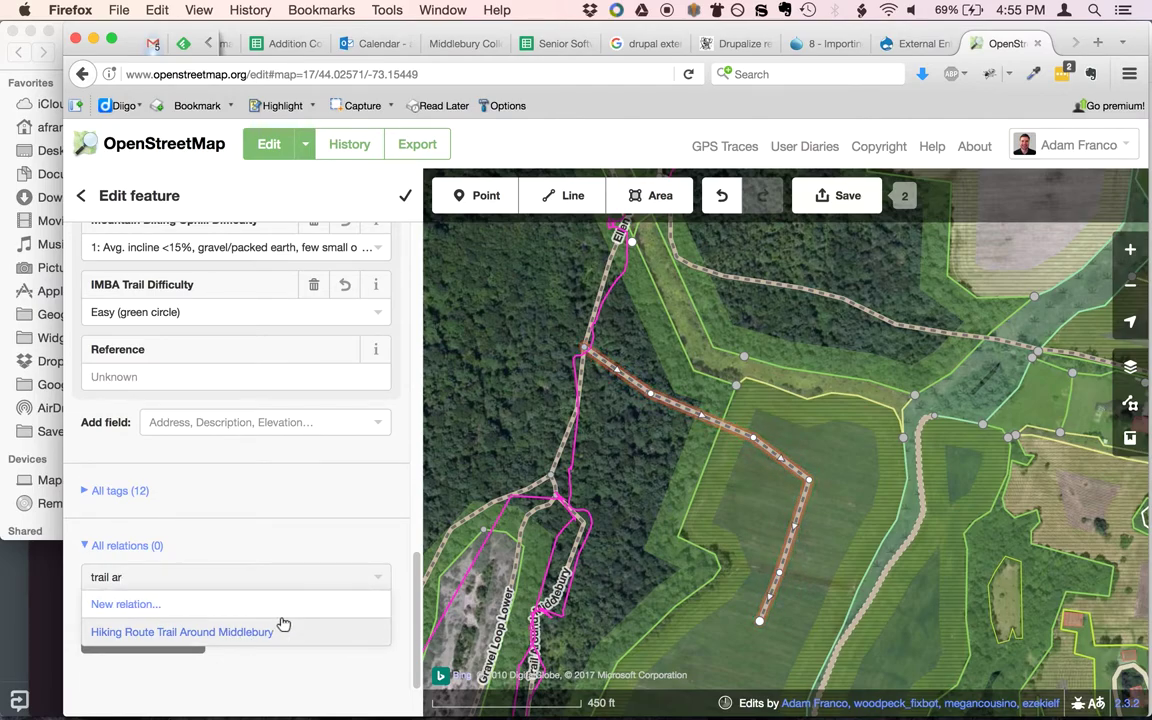
Clear the search text from the new relation entry and start saving the map edits.
key(BackSpace)
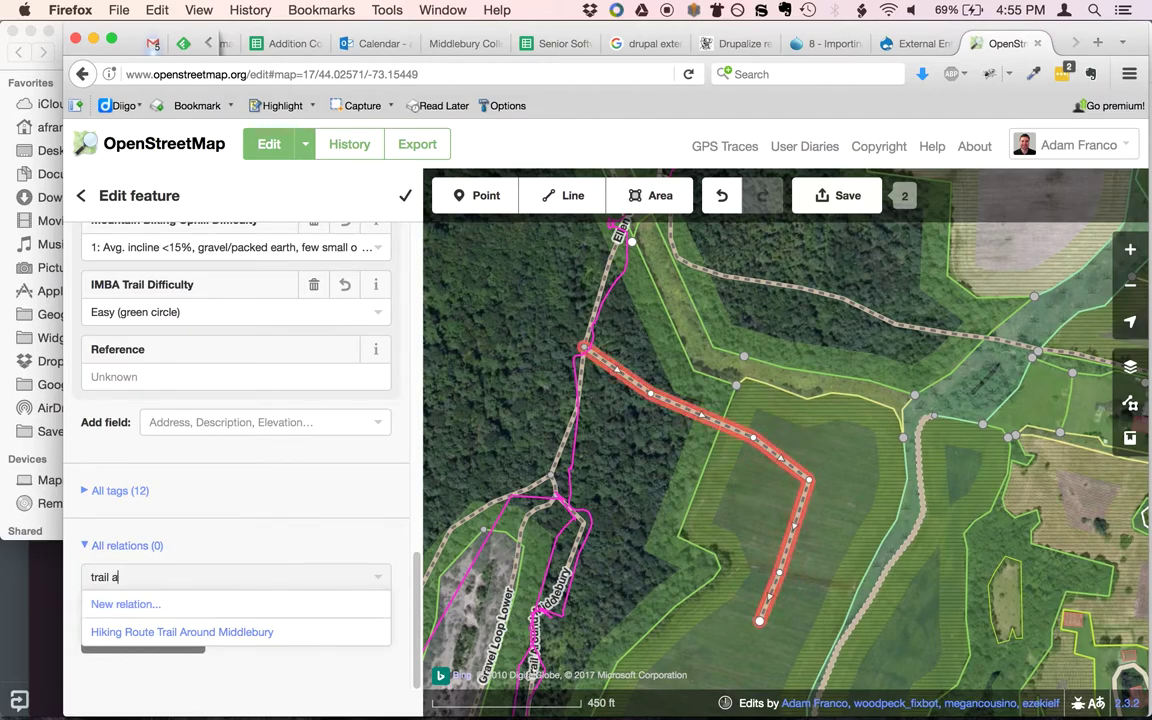
key(BackSpace)
key(BackSpace)
key(BackSpace)
key(BackSpace)
key(BackSpace)
key(BackSpace)
click(382, 491)
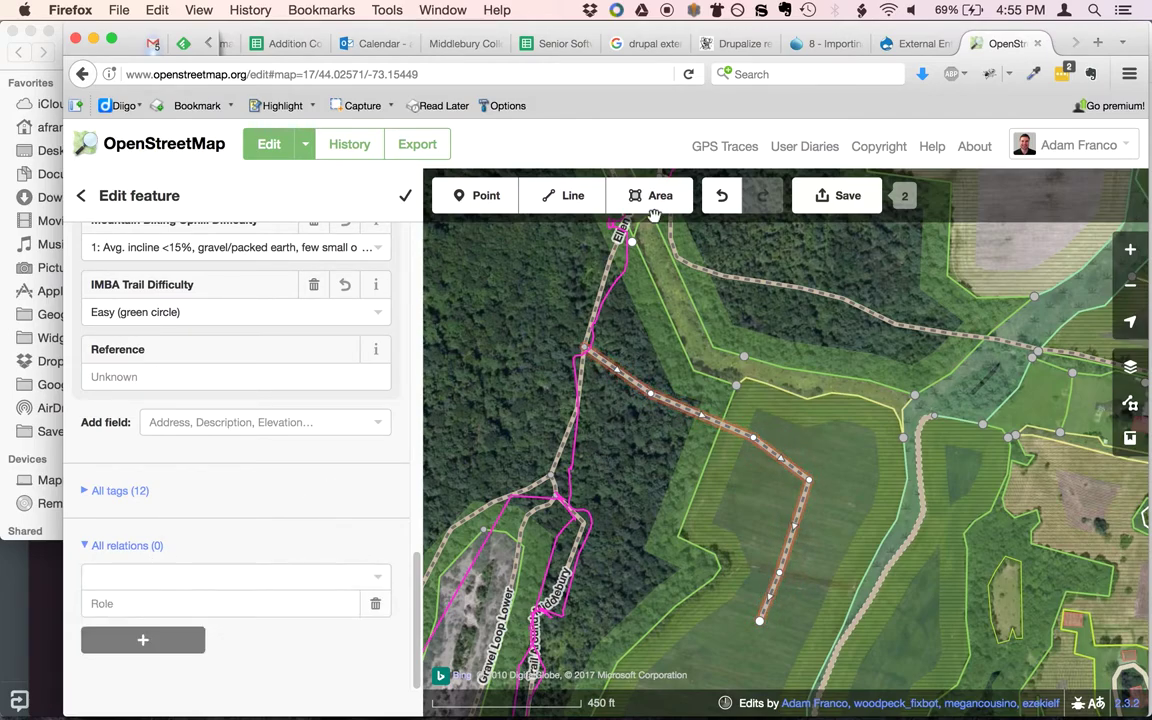
click(833, 197)
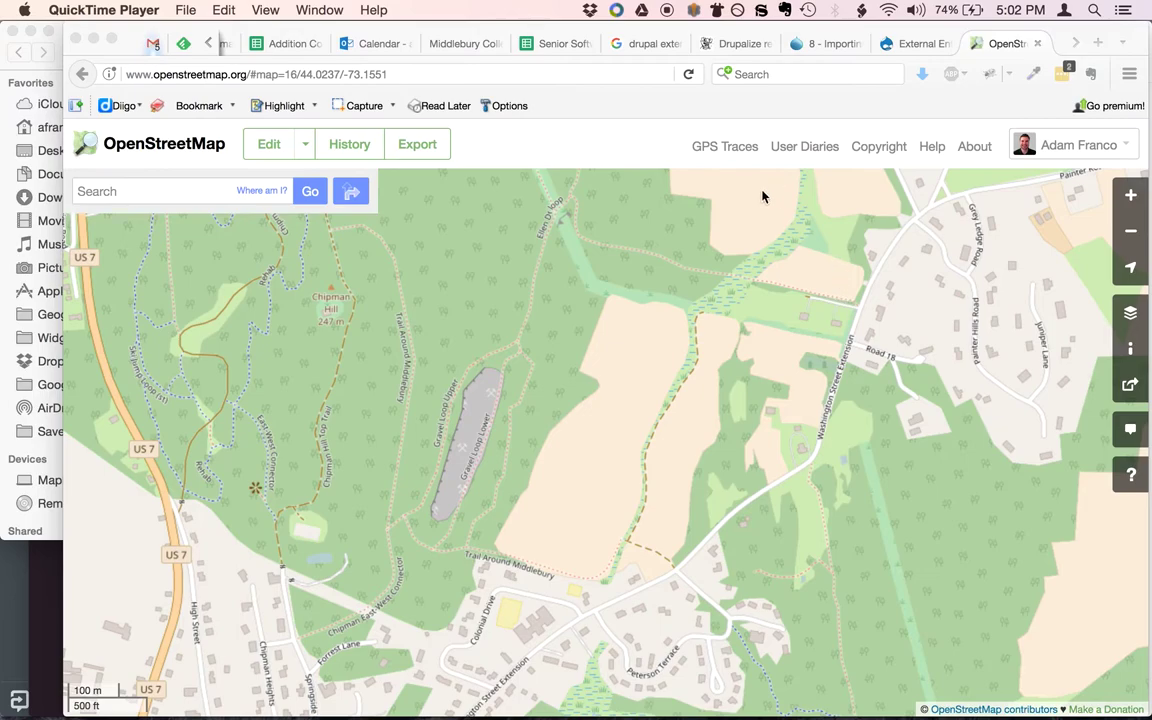
Go to the public GPS traces and bring up the form for uploading a trace.
click(733, 149)
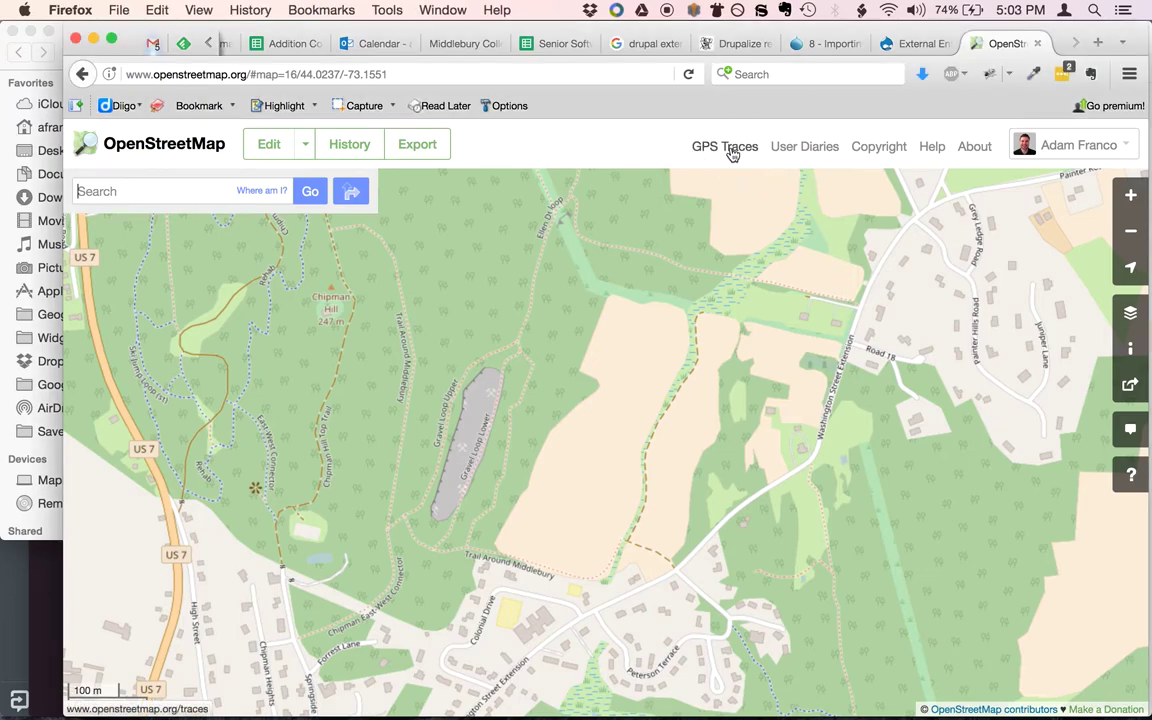
click(733, 153)
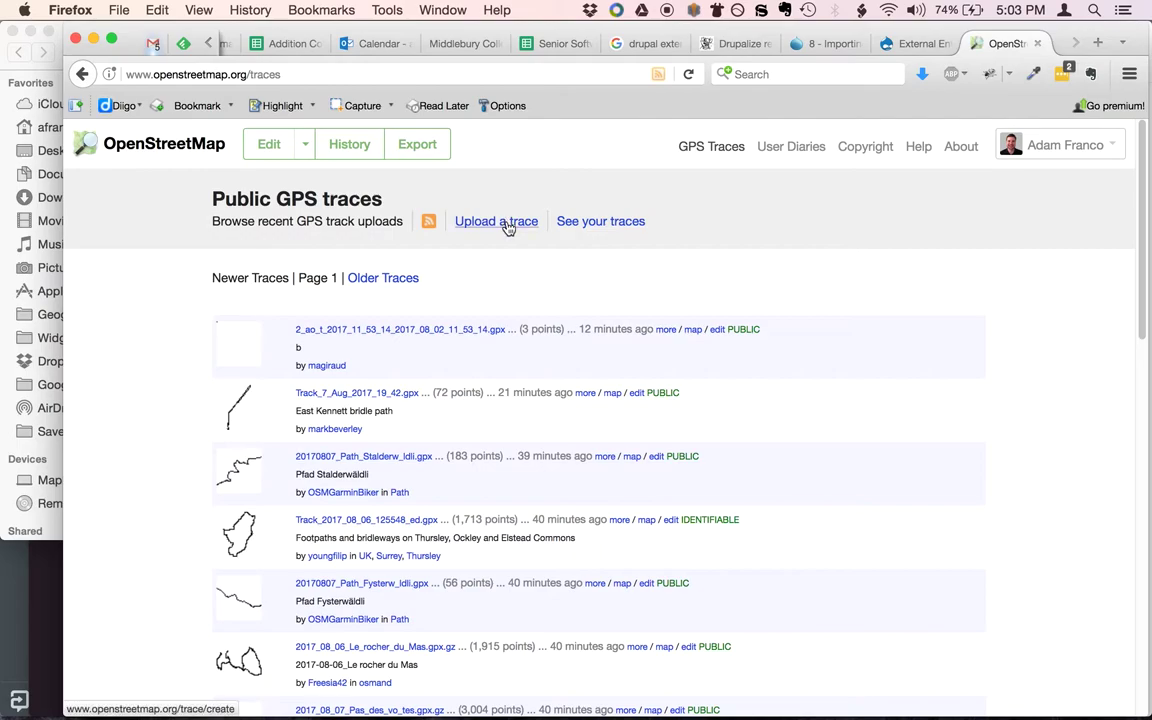
click(508, 226)
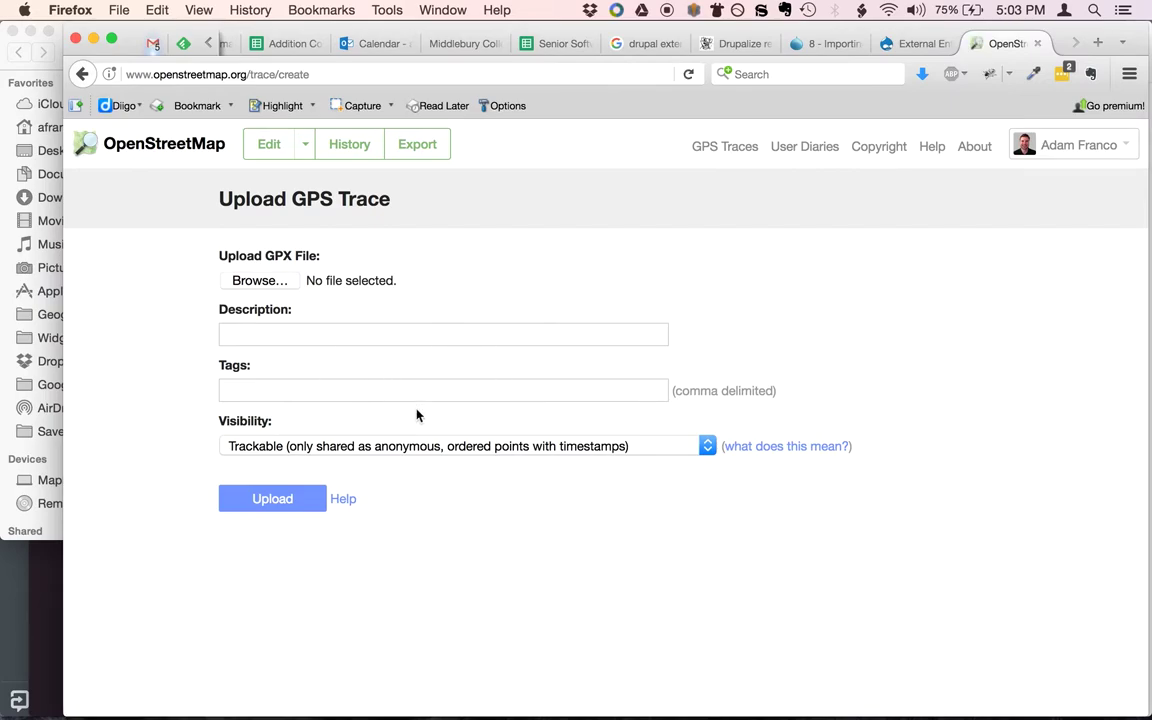
Set the new trace's visibility to Public (shown in trace list and as anonymous, unordered points) and return to the traces list.
click(418, 448)
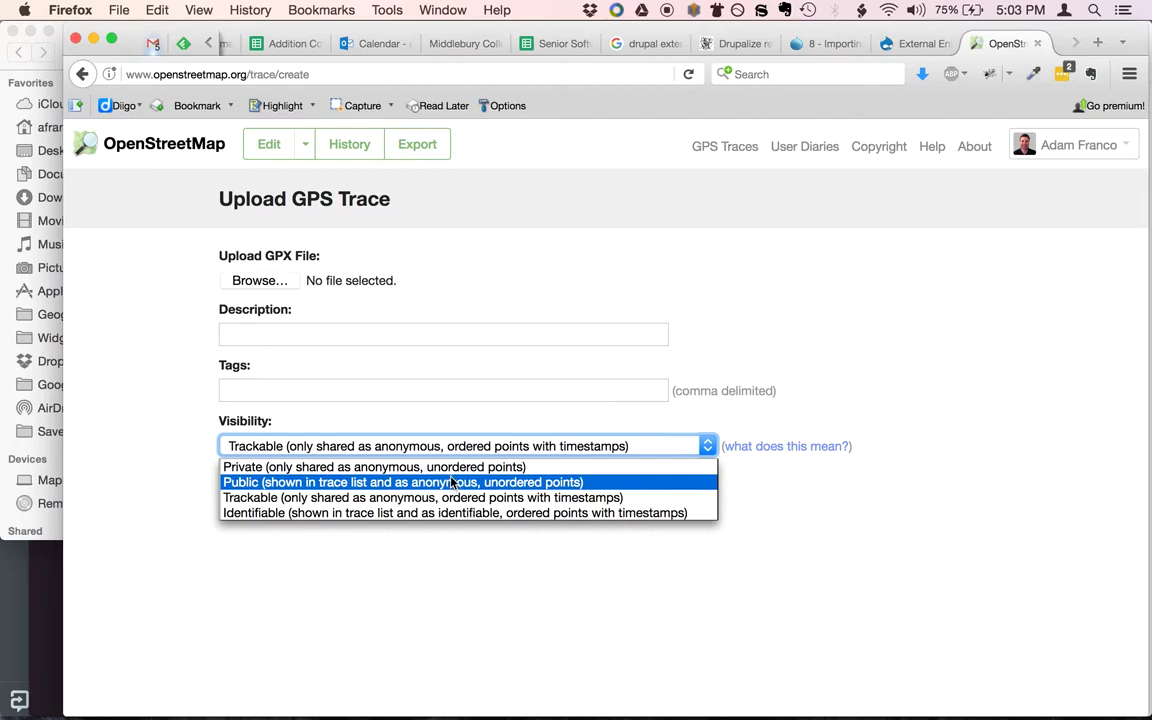
click(540, 268)
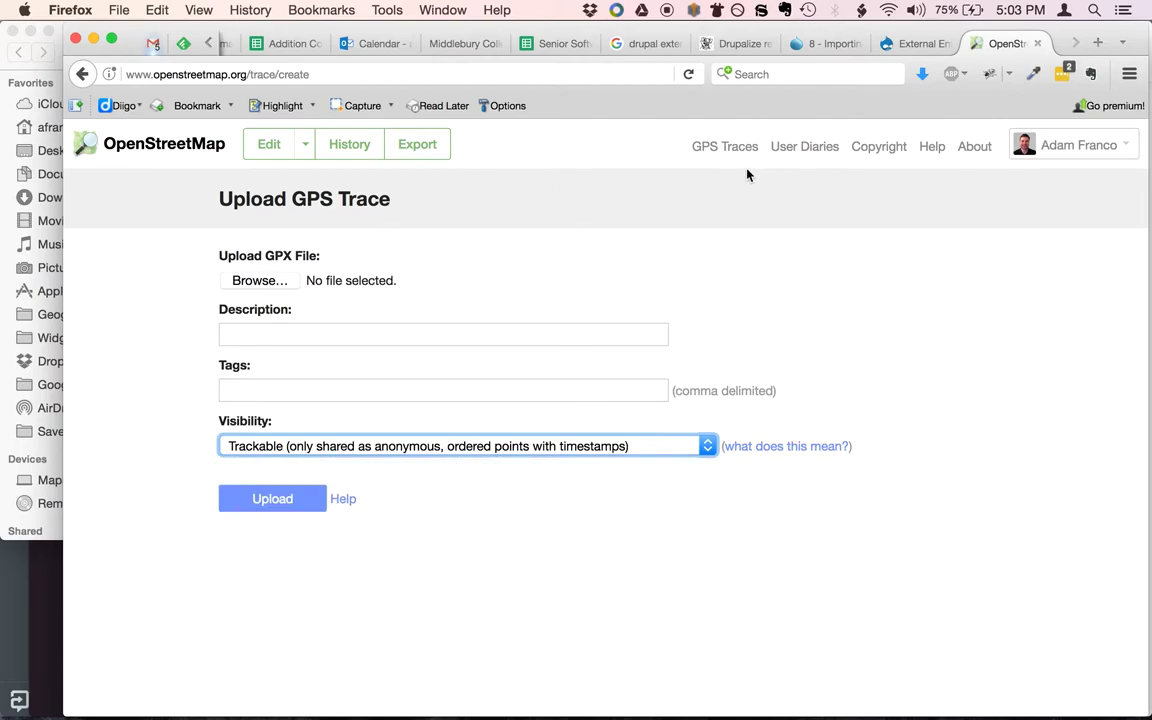
key(Up)
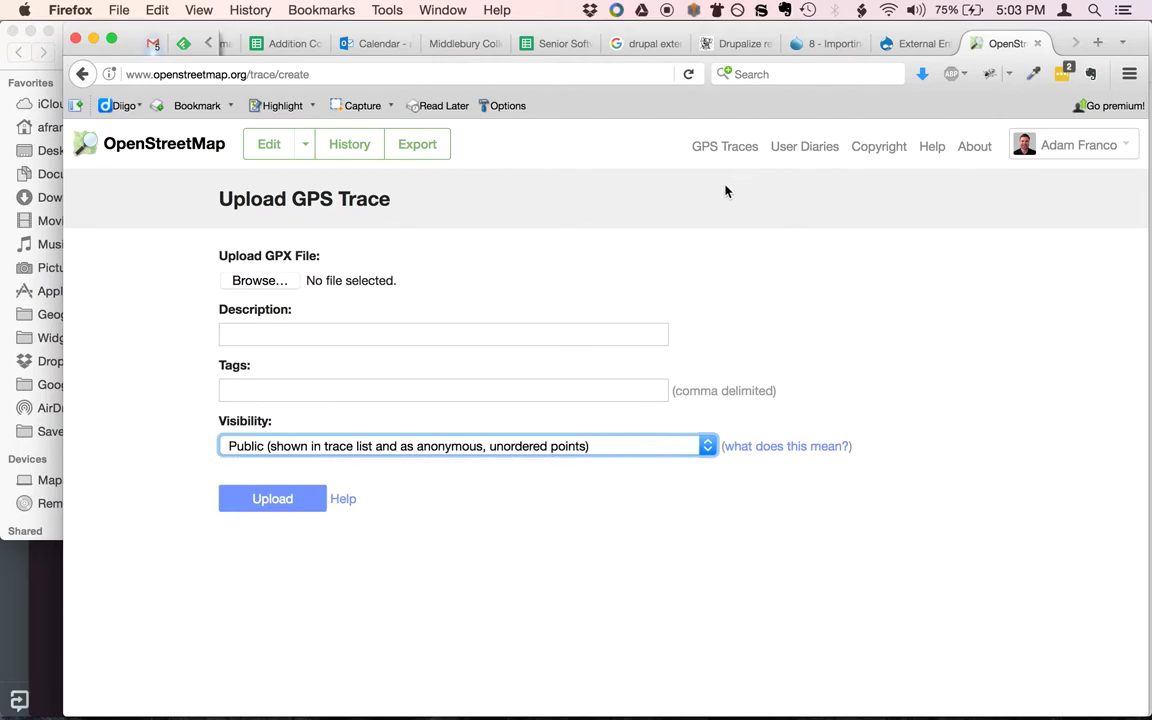
click(726, 191)
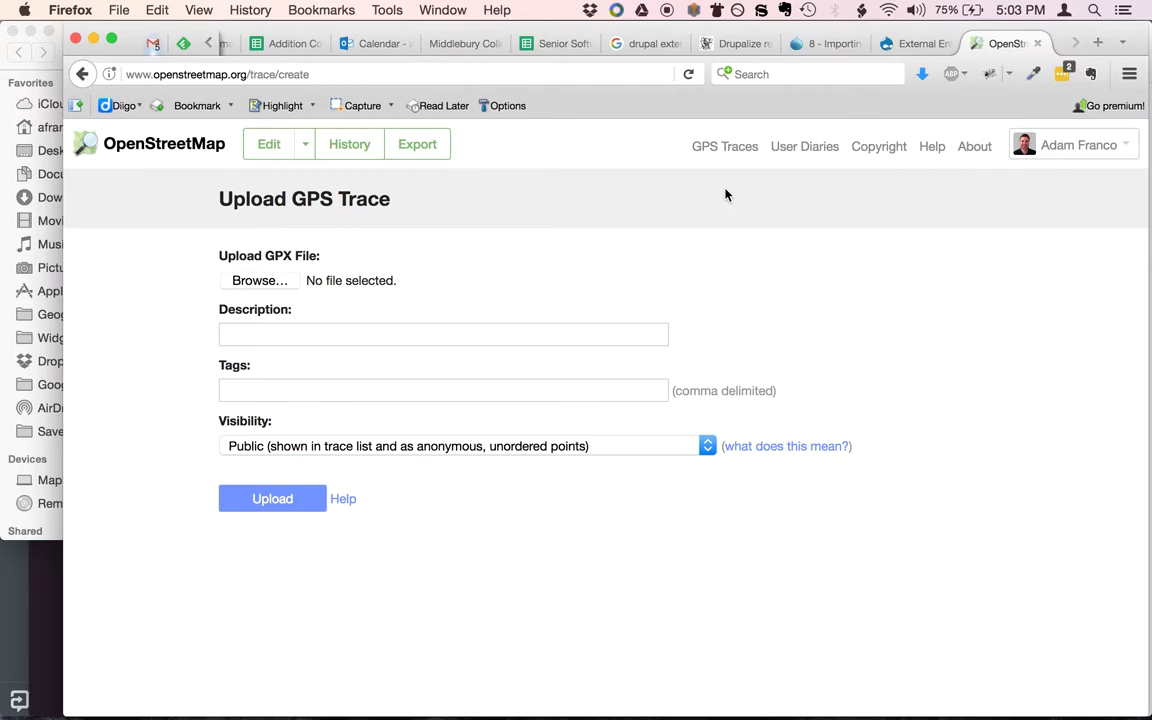
key(super+bracketleft)
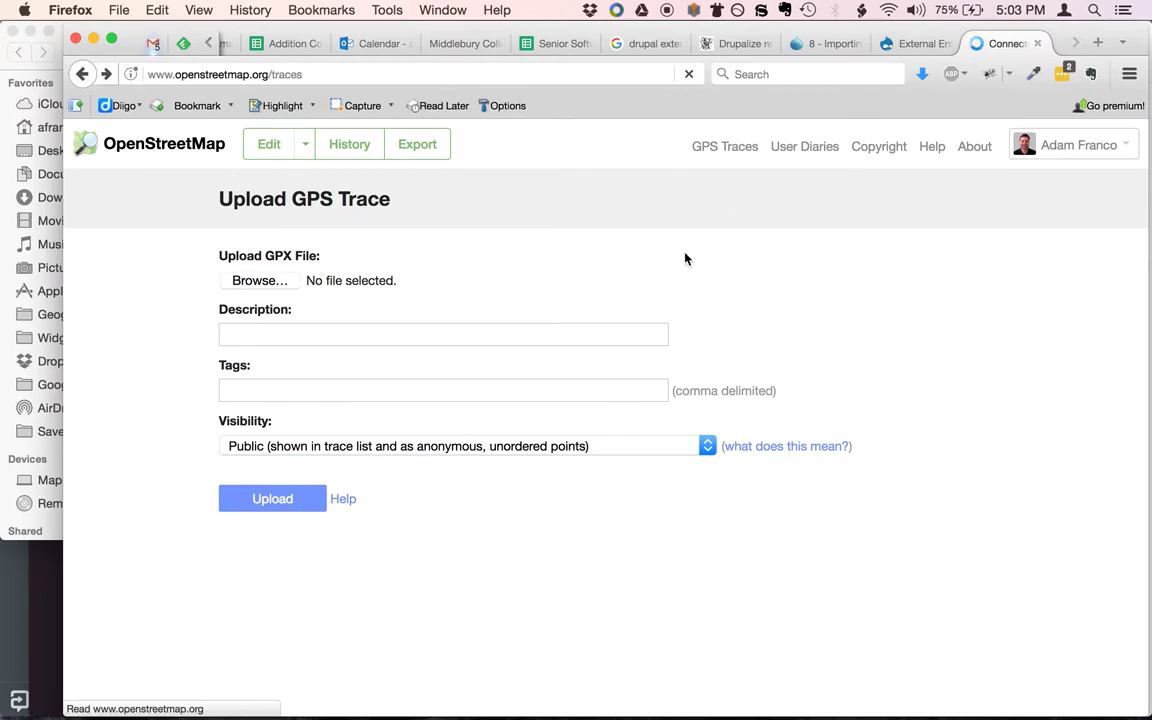
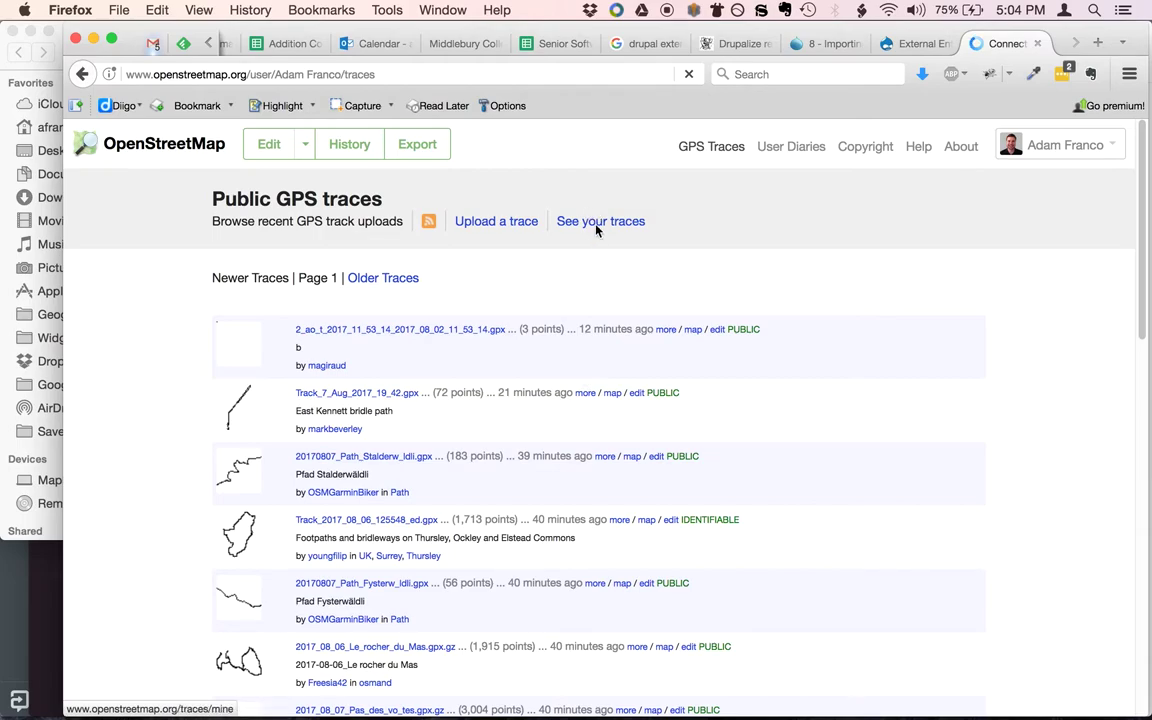
From your own GPS traces, open 2016_05_28_16_17_Sat.gpx for map editing, discarding the unsaved changes from the previous session.
scroll(538, 390, down, 5)
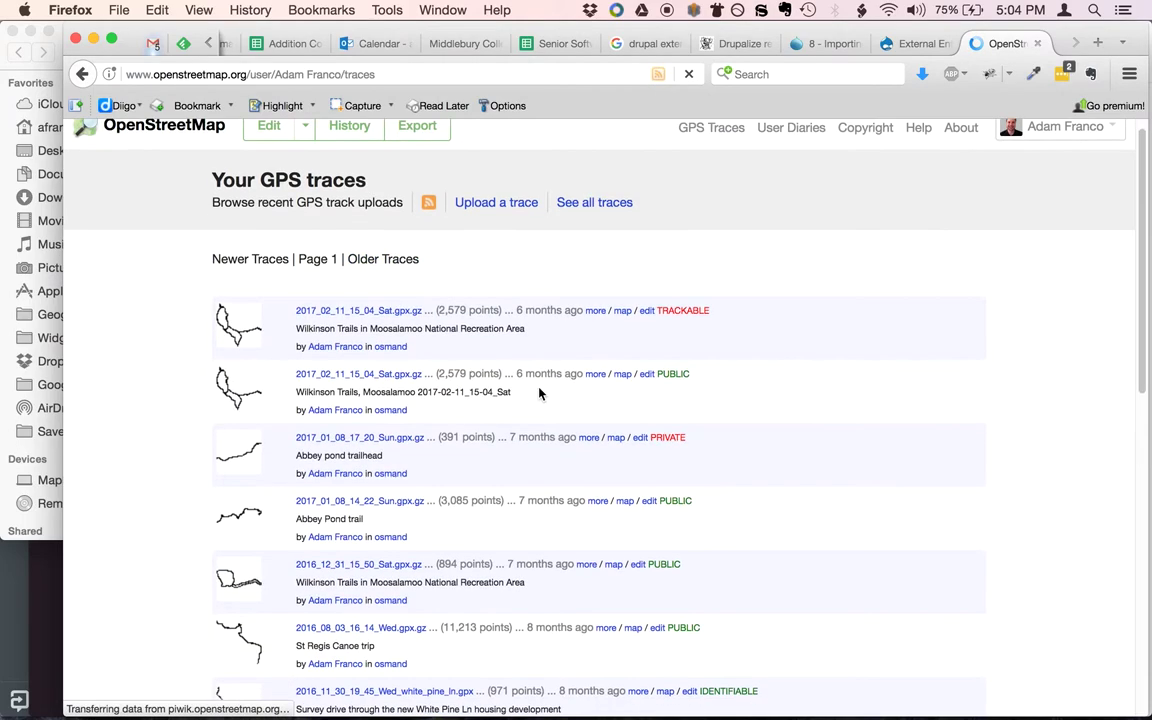
scroll(538, 393, down, 3)
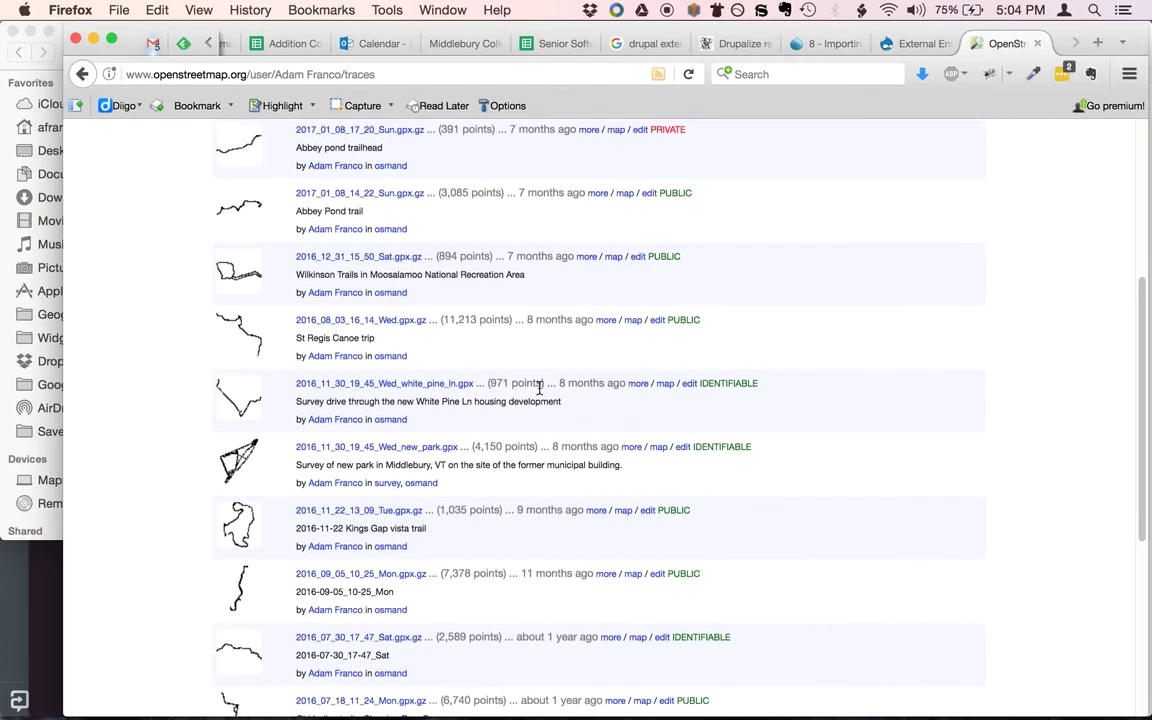
scroll(538, 393, down, 1)
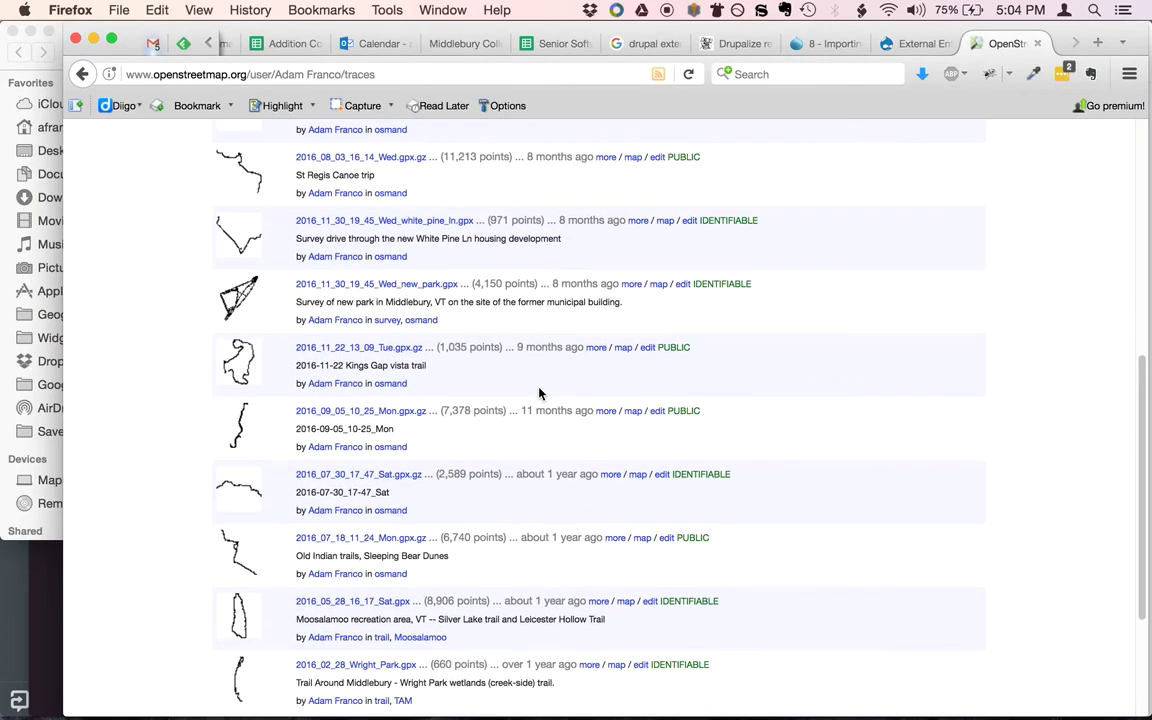
scroll(538, 393, down, 2)
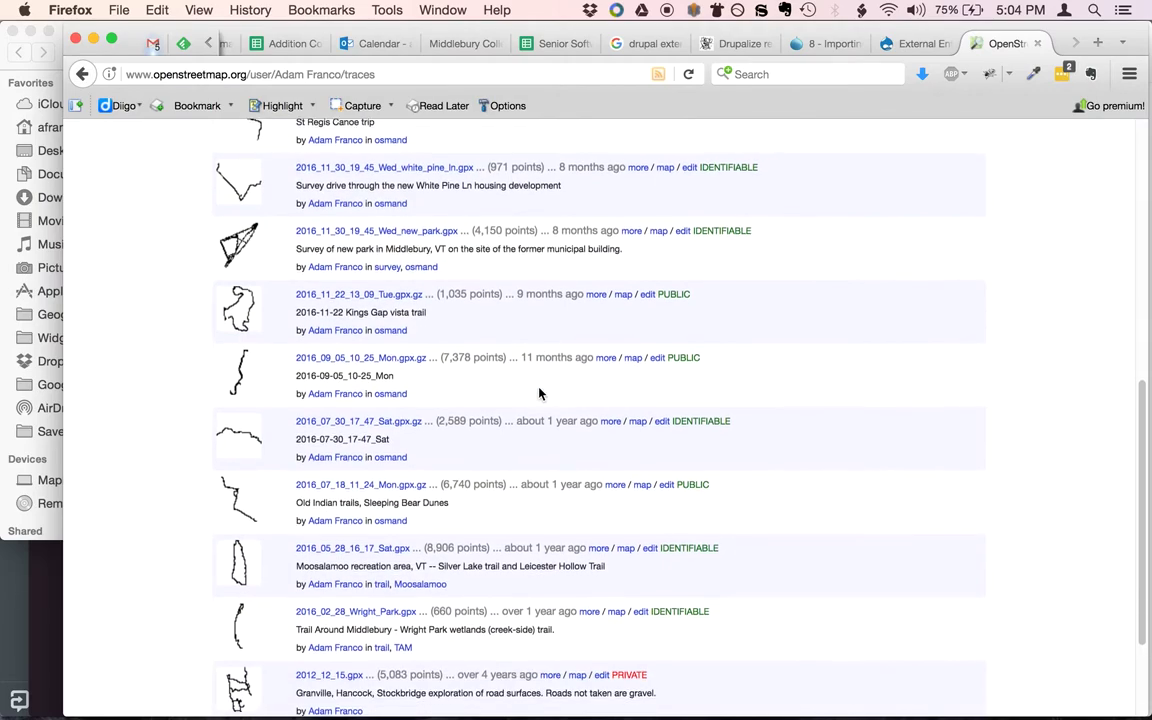
scroll(538, 393, down, 2)
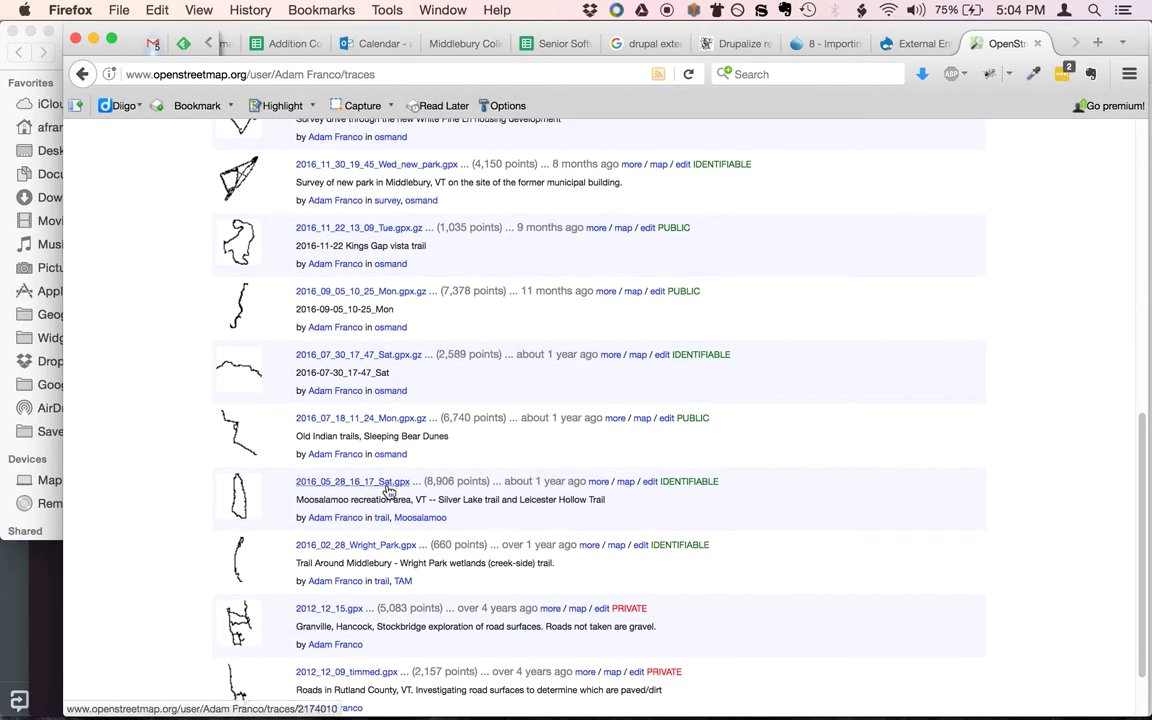
click(650, 486)
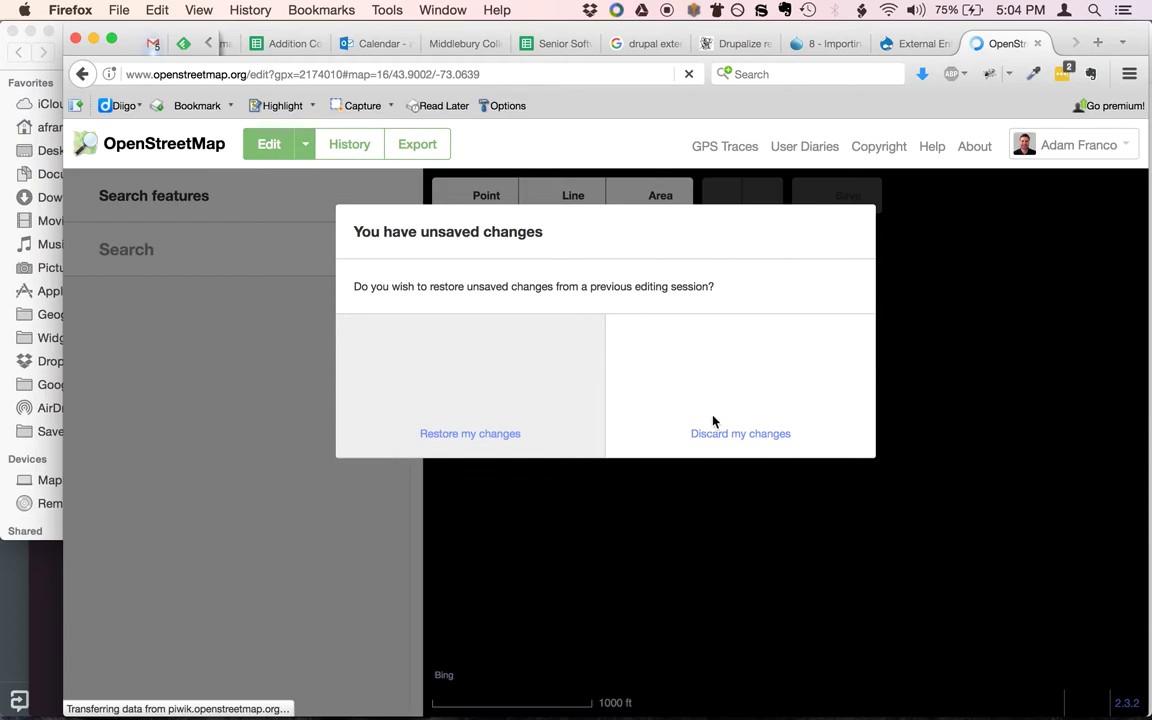
click(736, 430)
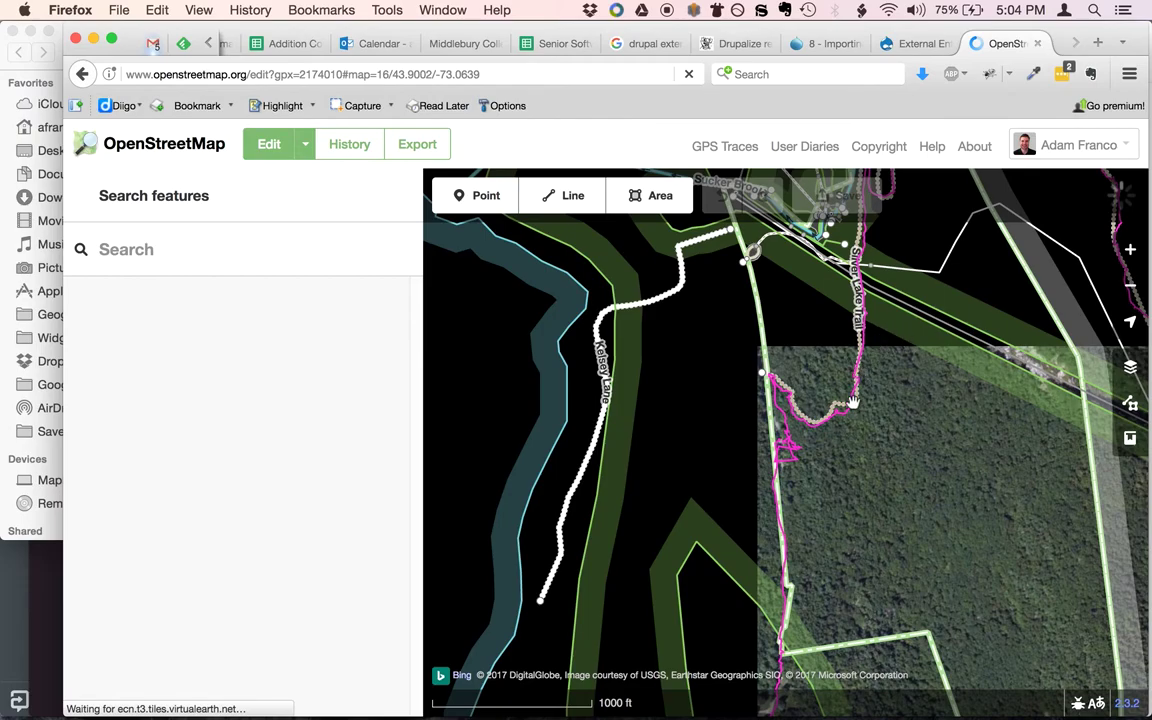
Follow the loaded trace along the Silver Lake Trail from Lake Dunmore Road to the Leicester Hollow Trail, comparing it with the mapped paths.
click(835, 411)
scroll(838, 411, up, 3)
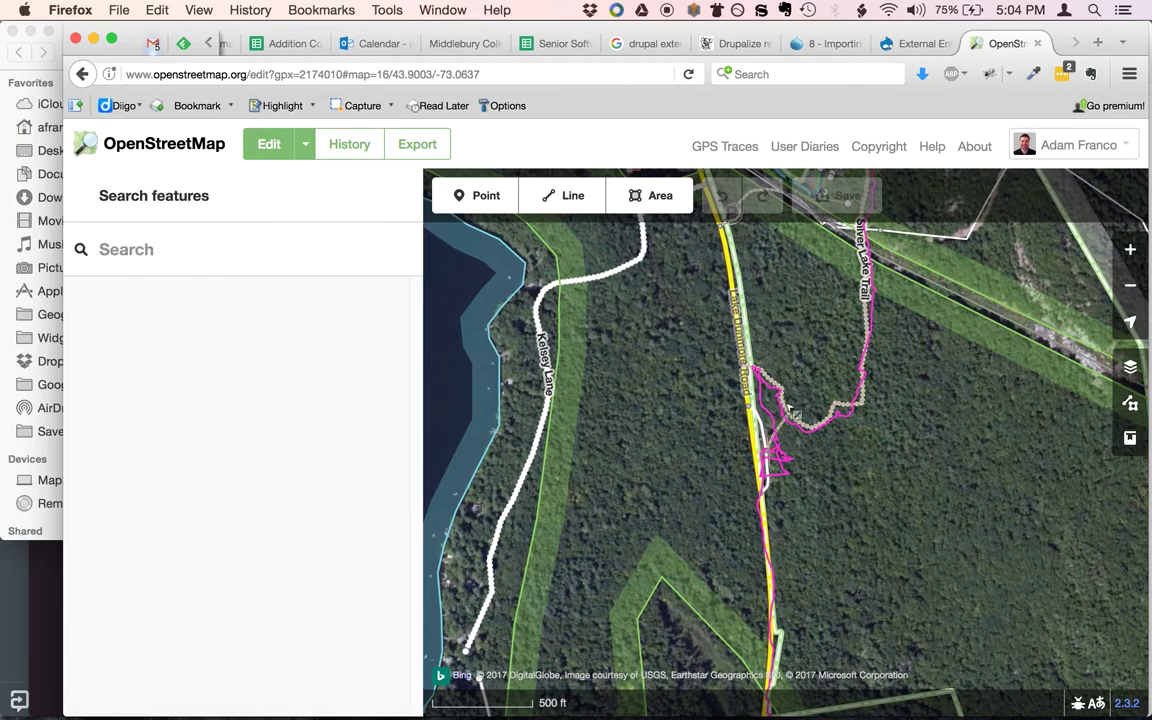
click(795, 428)
click(905, 391)
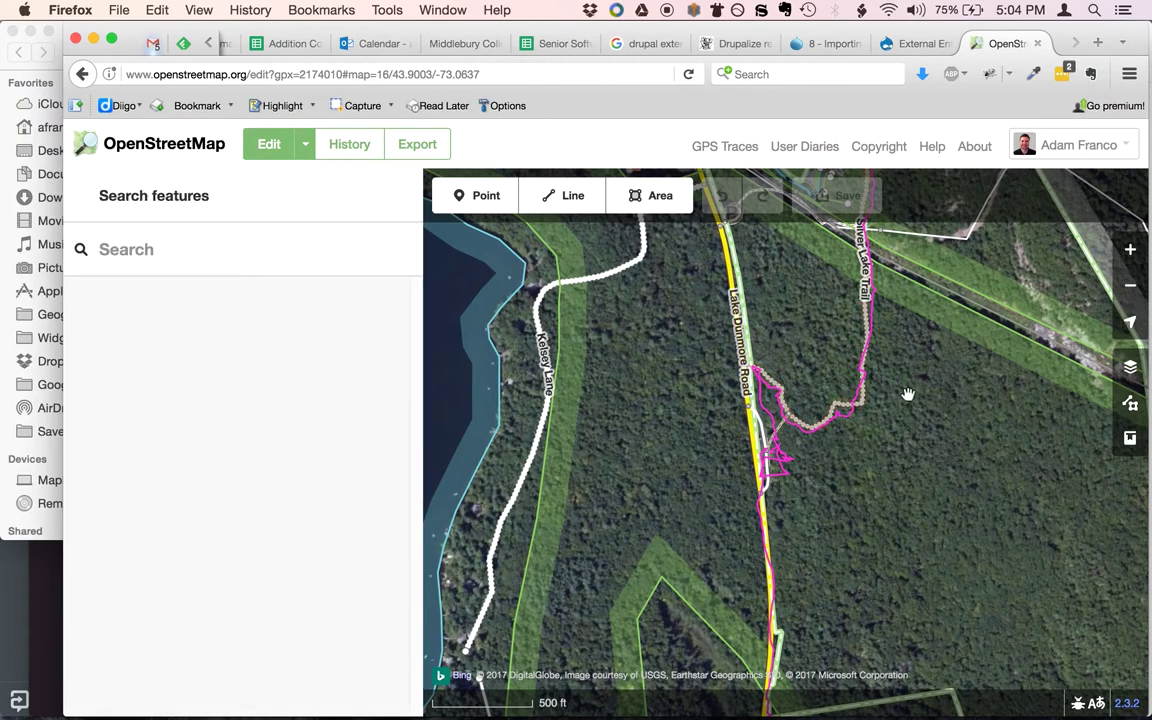
drag(865, 398, 855, 438)
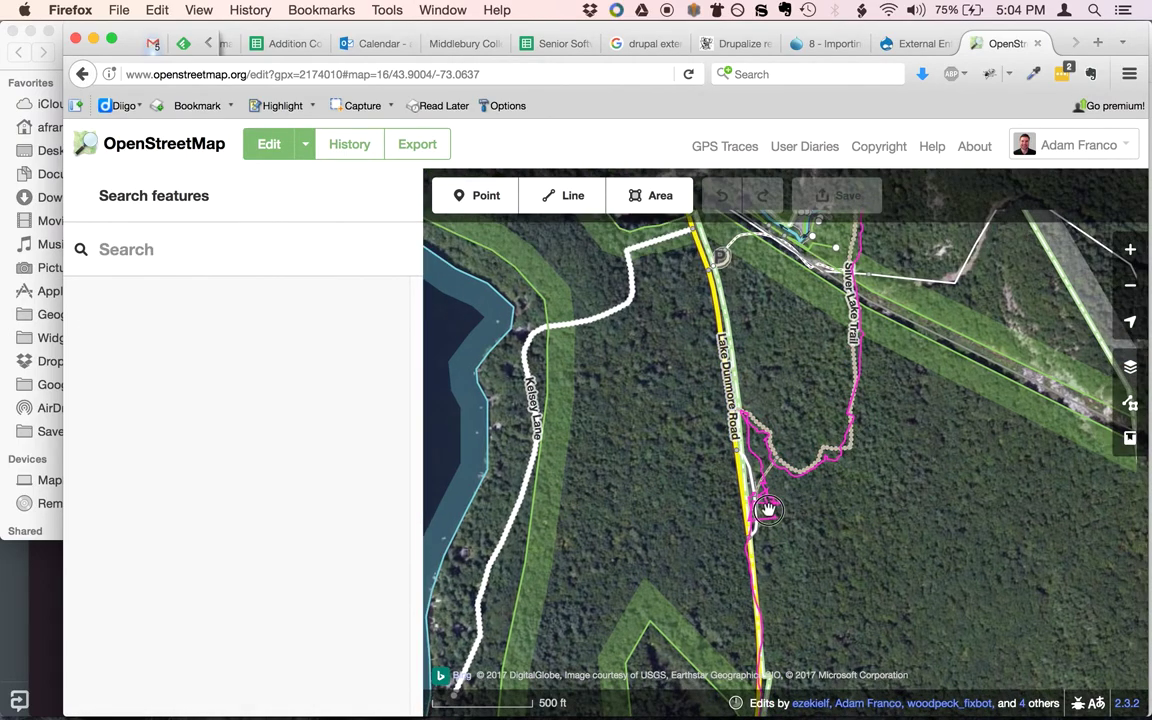
drag(932, 246, 783, 382)
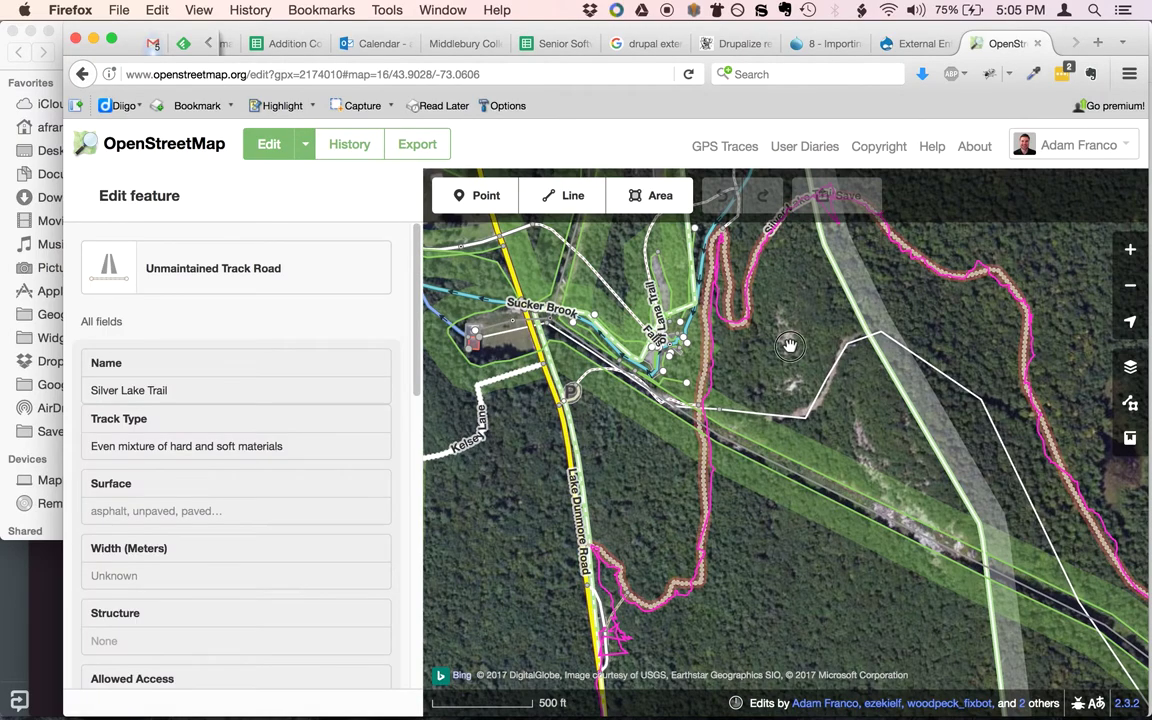
drag(930, 294, 772, 348)
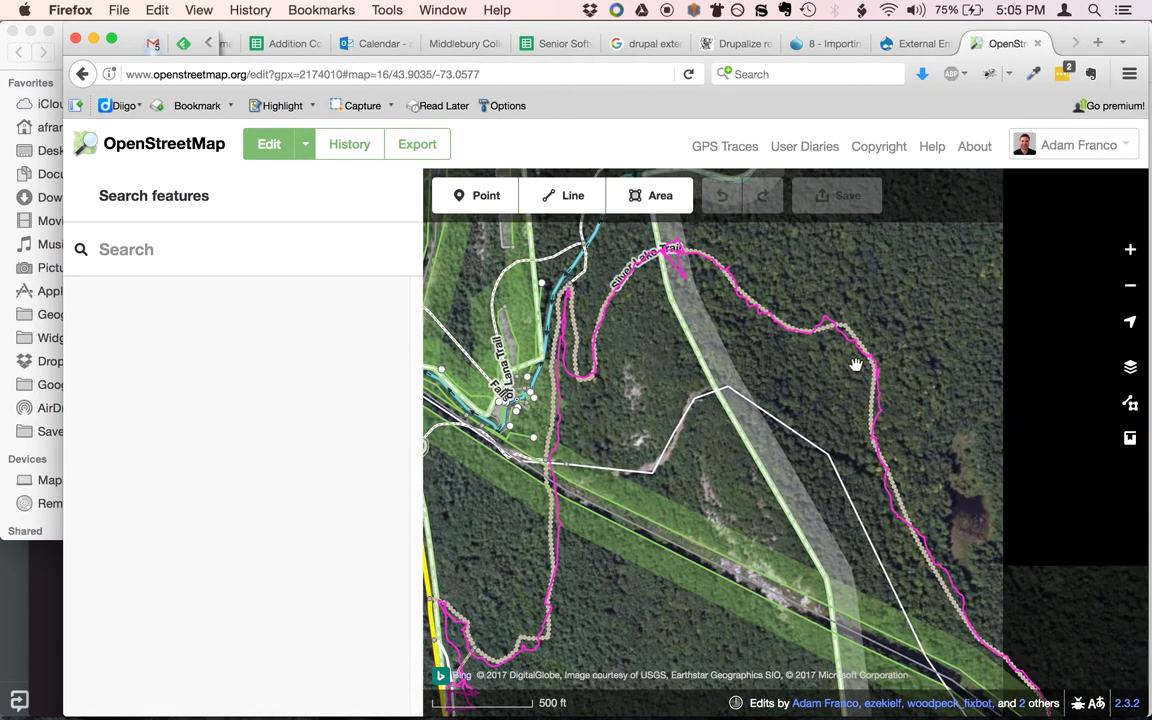
drag(918, 437, 770, 218)
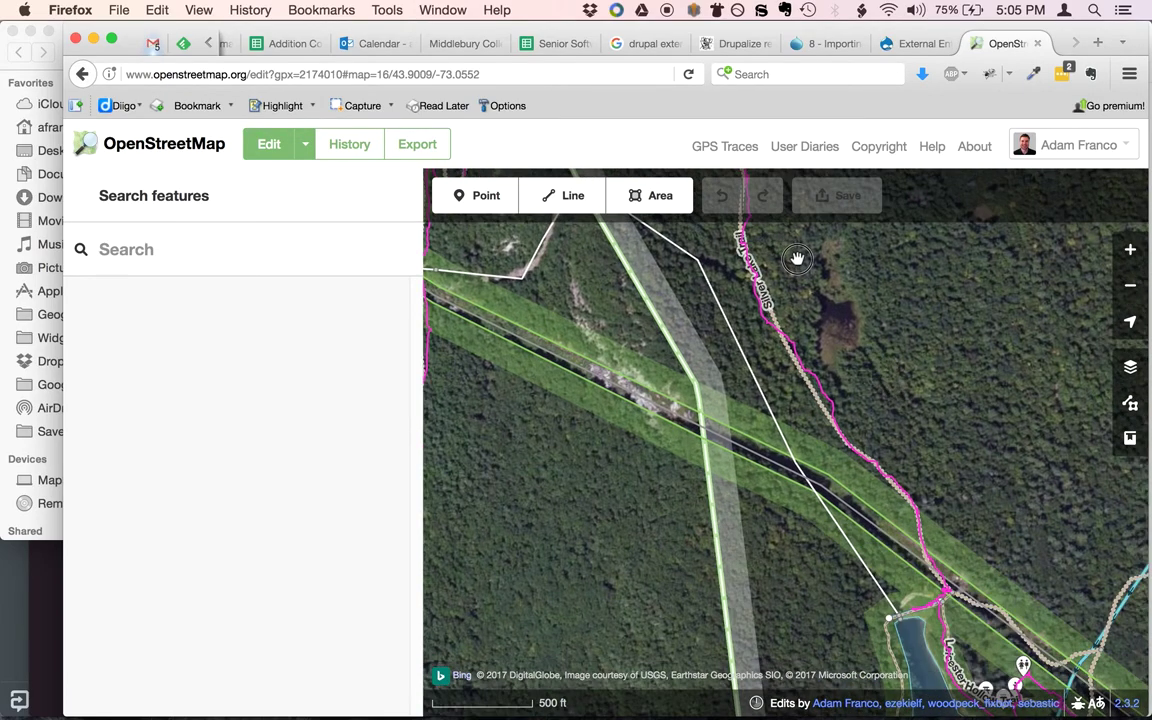
drag(802, 265, 788, 227)
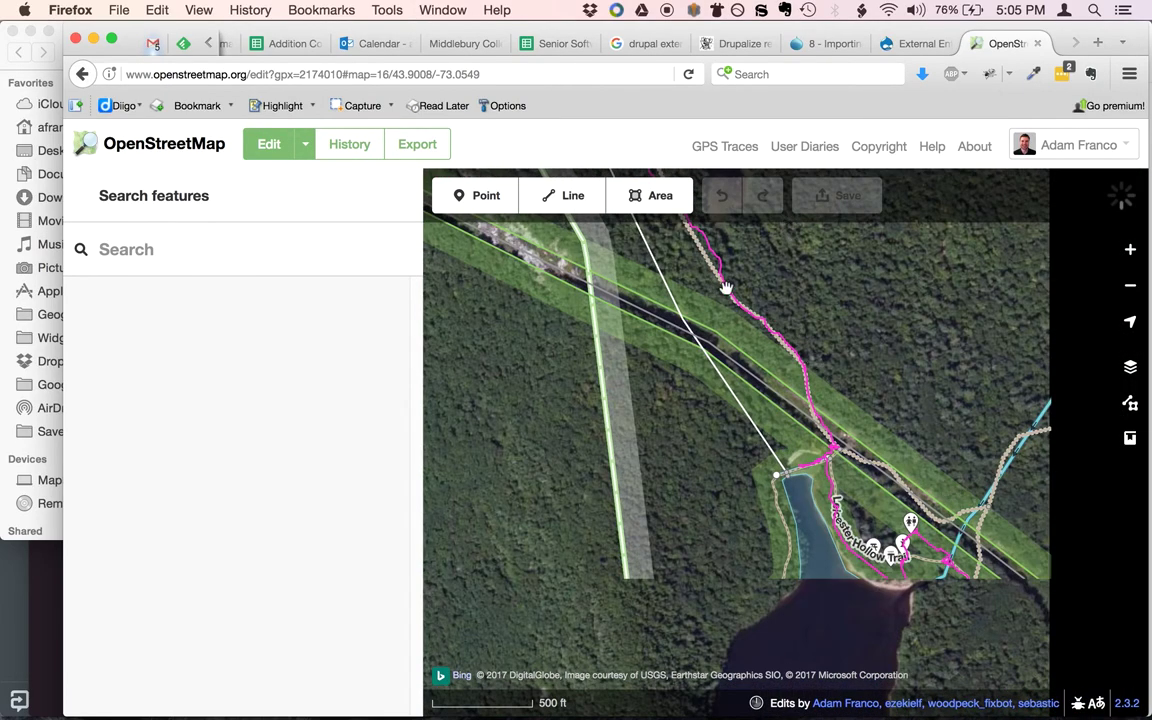
click(835, 388)
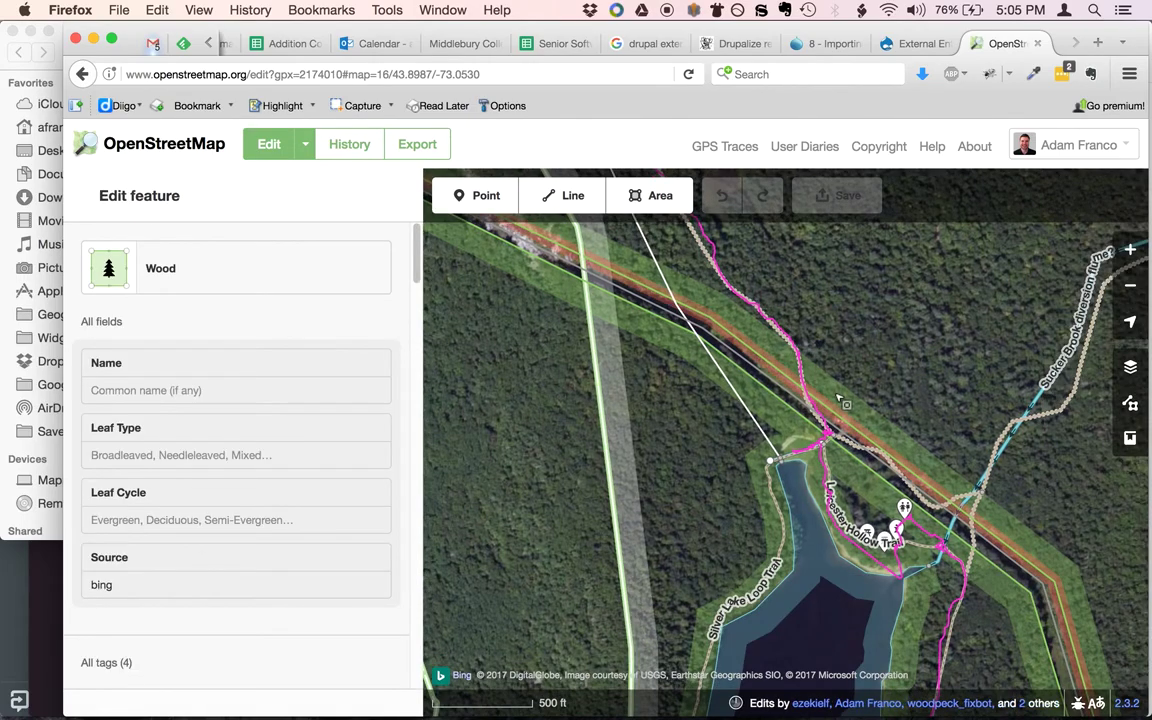
click(689, 264)
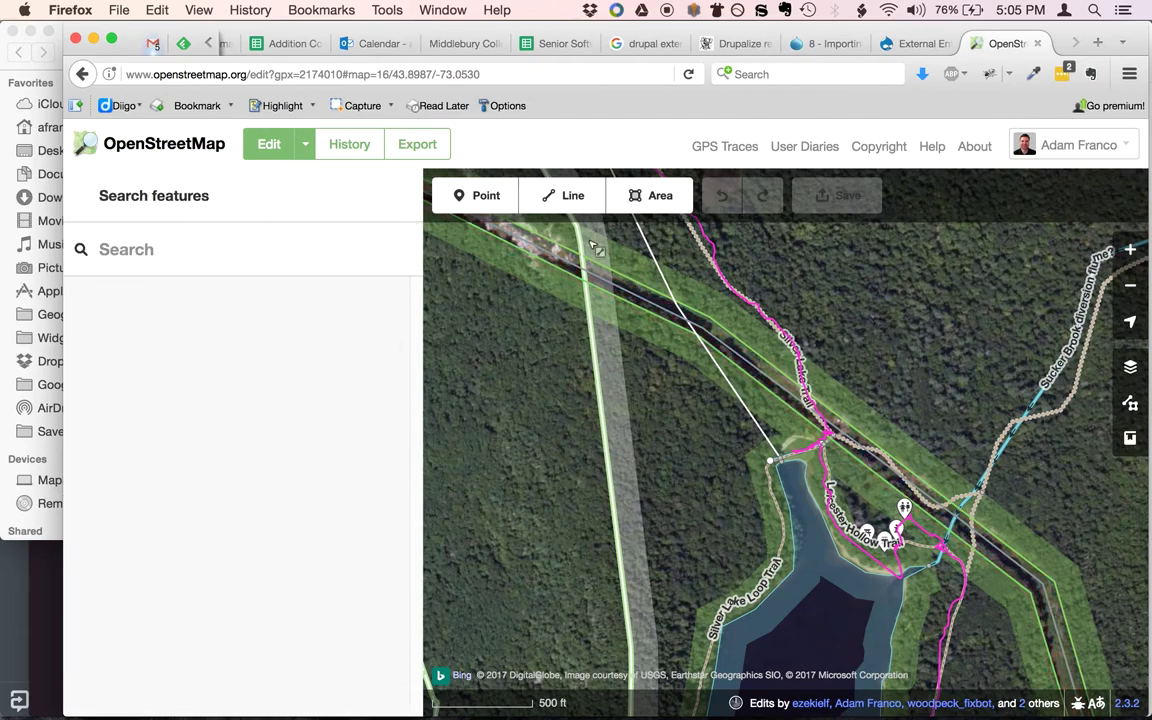
click(792, 357)
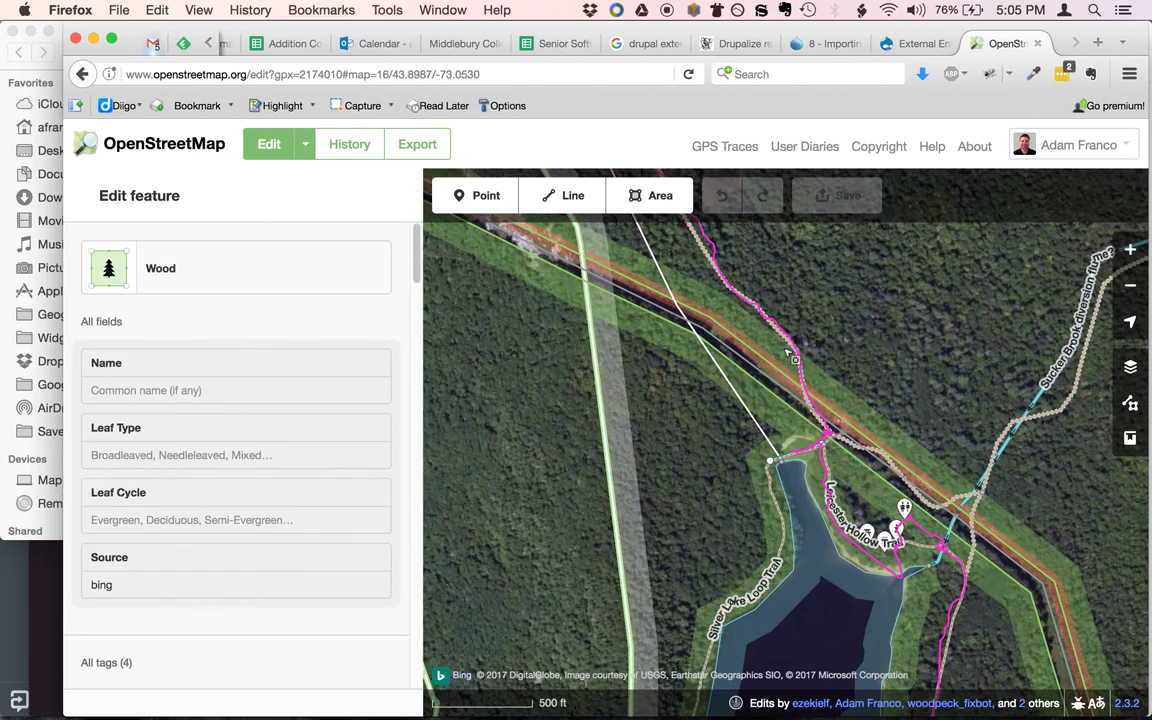